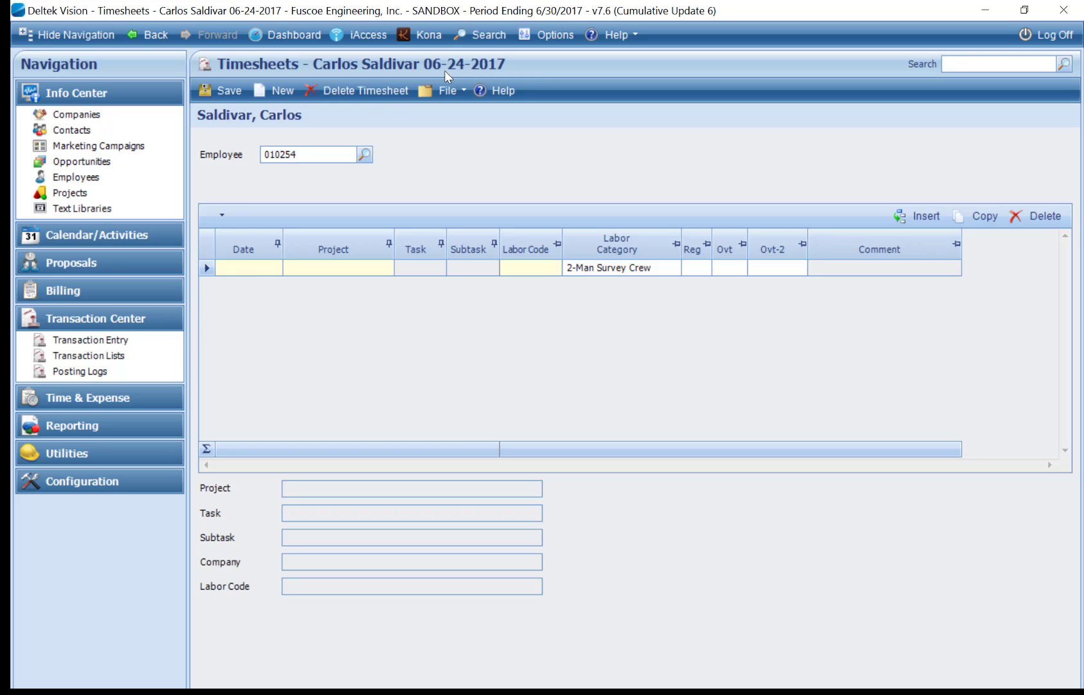
- Set the date of the first timesheet line to 6/19/2017 using the calendar
left_click(239, 273)
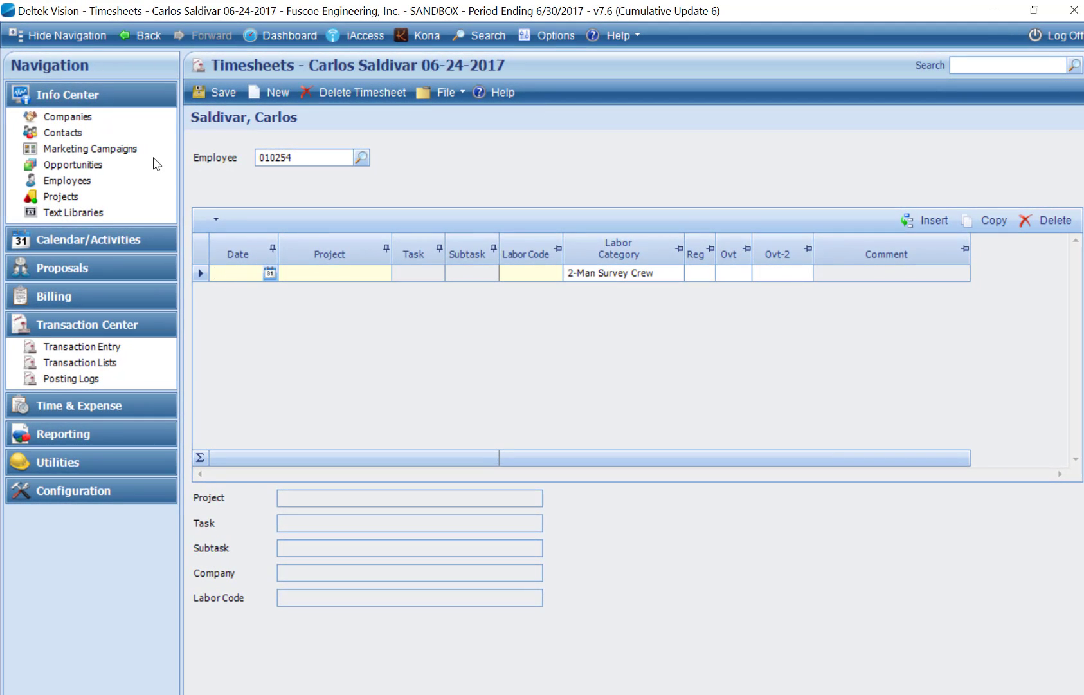
left_click(269, 274)
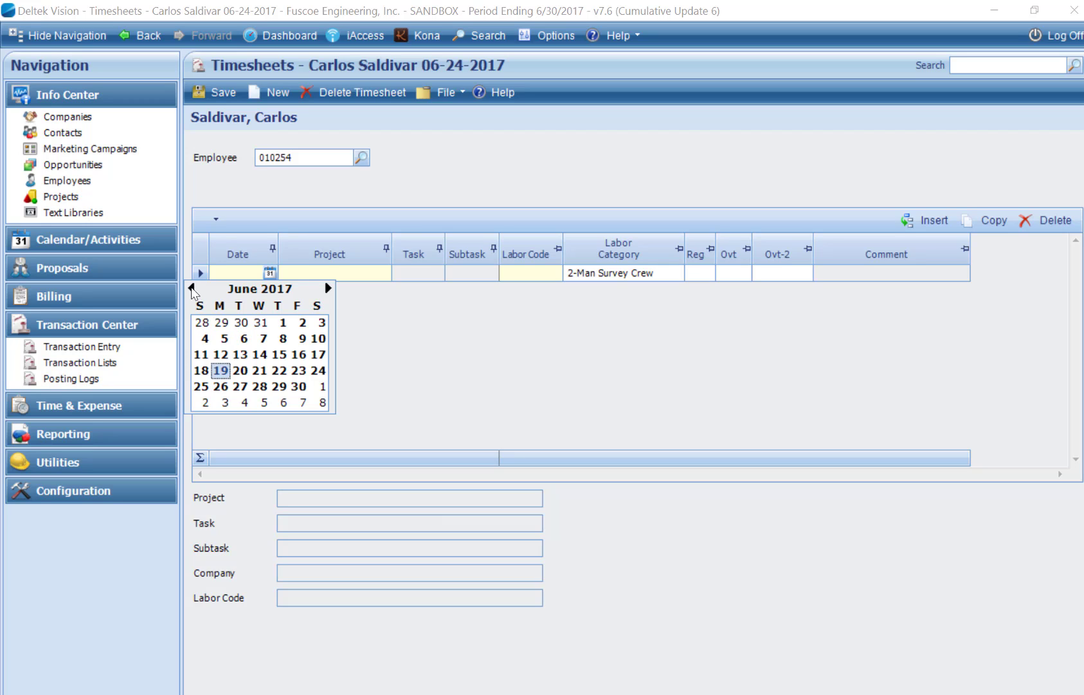
left_click(191, 288)
key("Return")
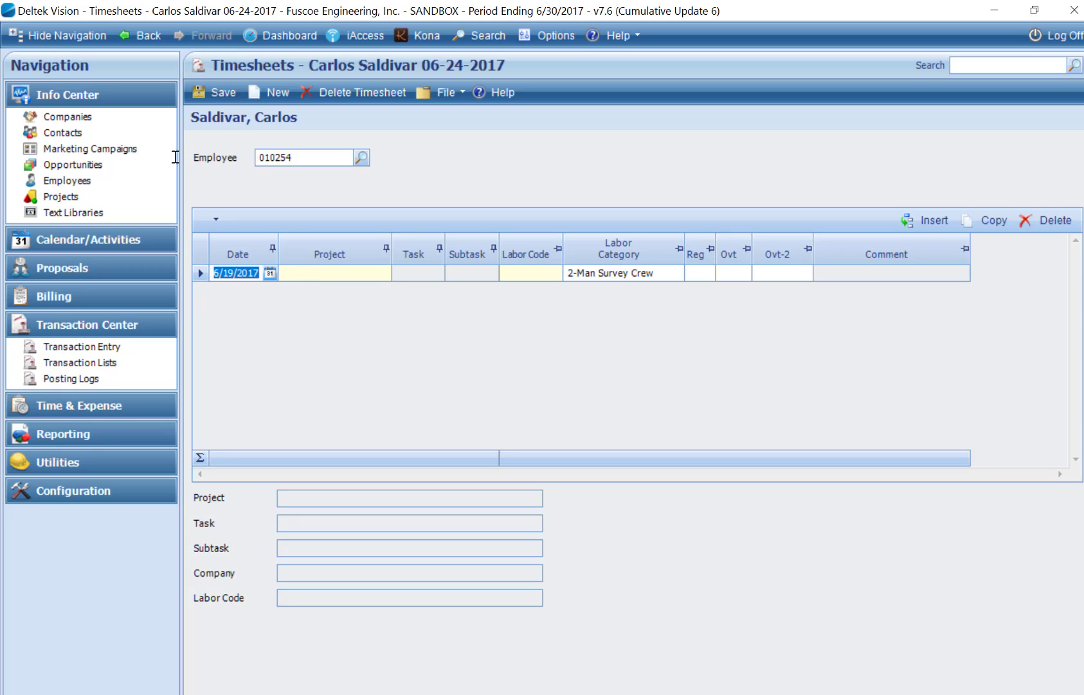
key("Tab")
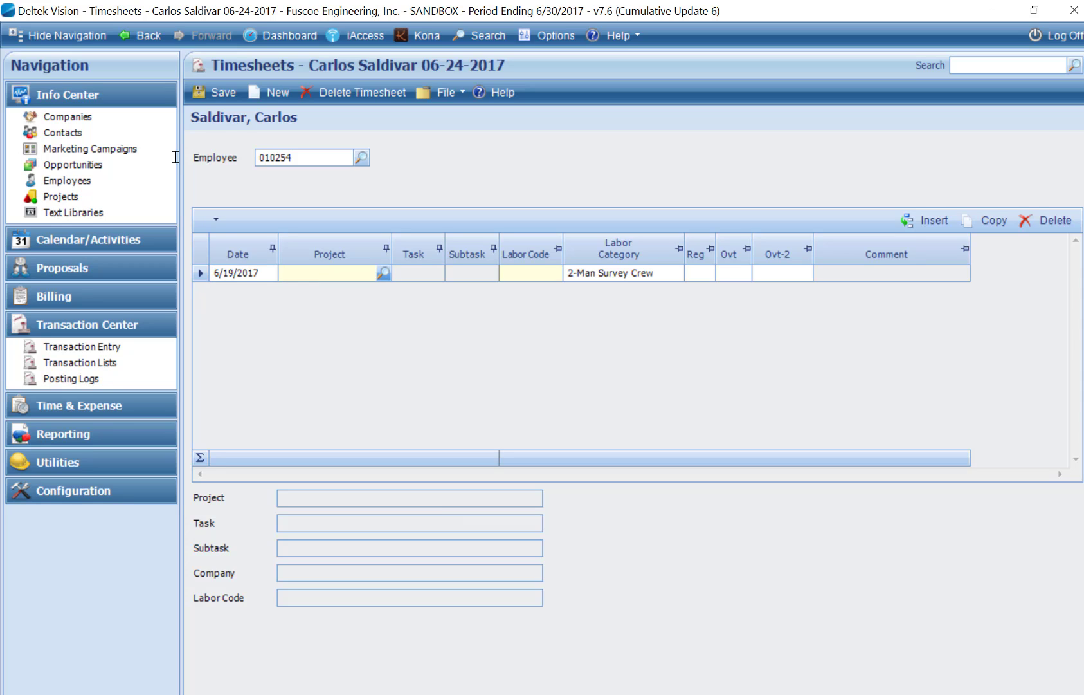
type("22")
type("6-45")
key("BackSpace")
key("BackSpace")
type("04")
key("Return")
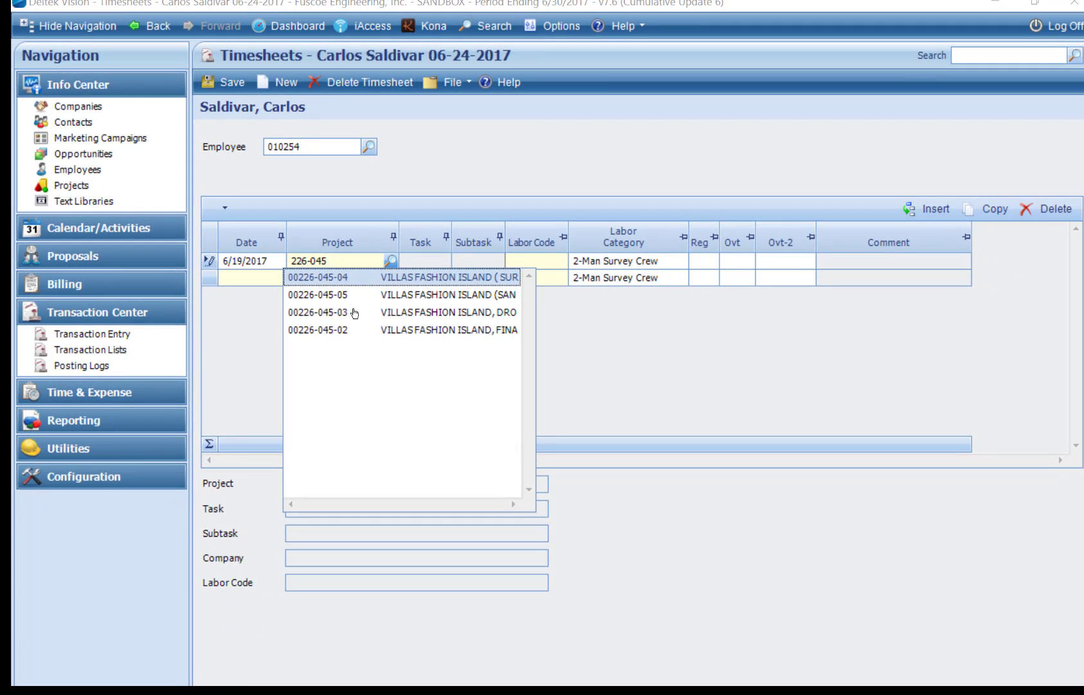
left_click(357, 278)
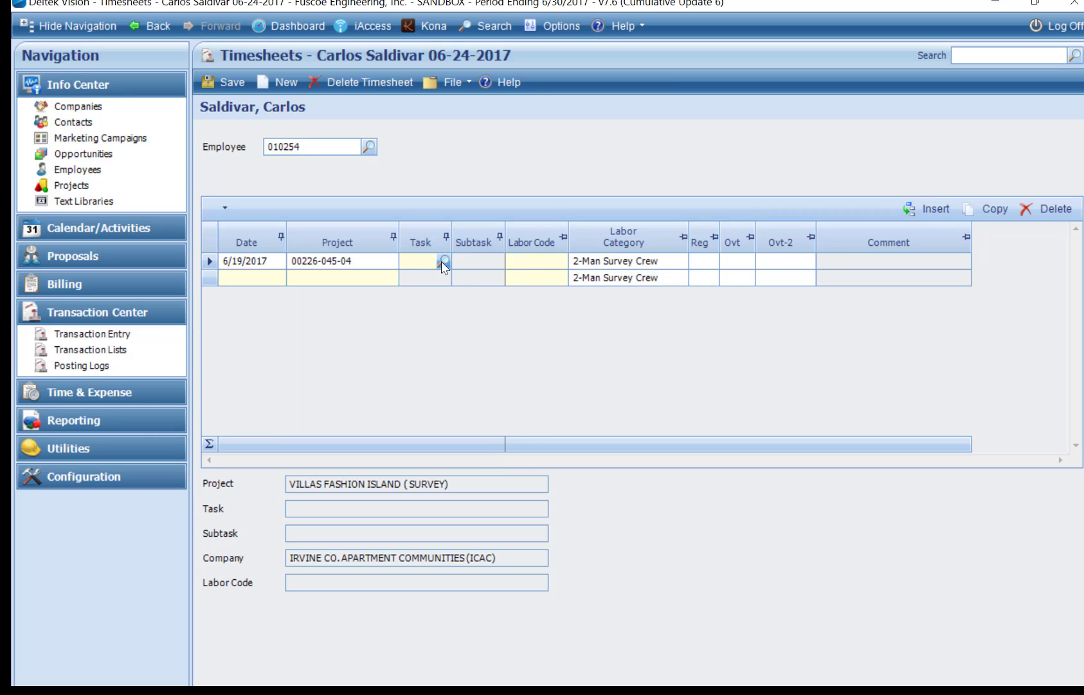
- Assign task 0010 Control to the first timesheet line from the project's task lookup
left_click(445, 259)
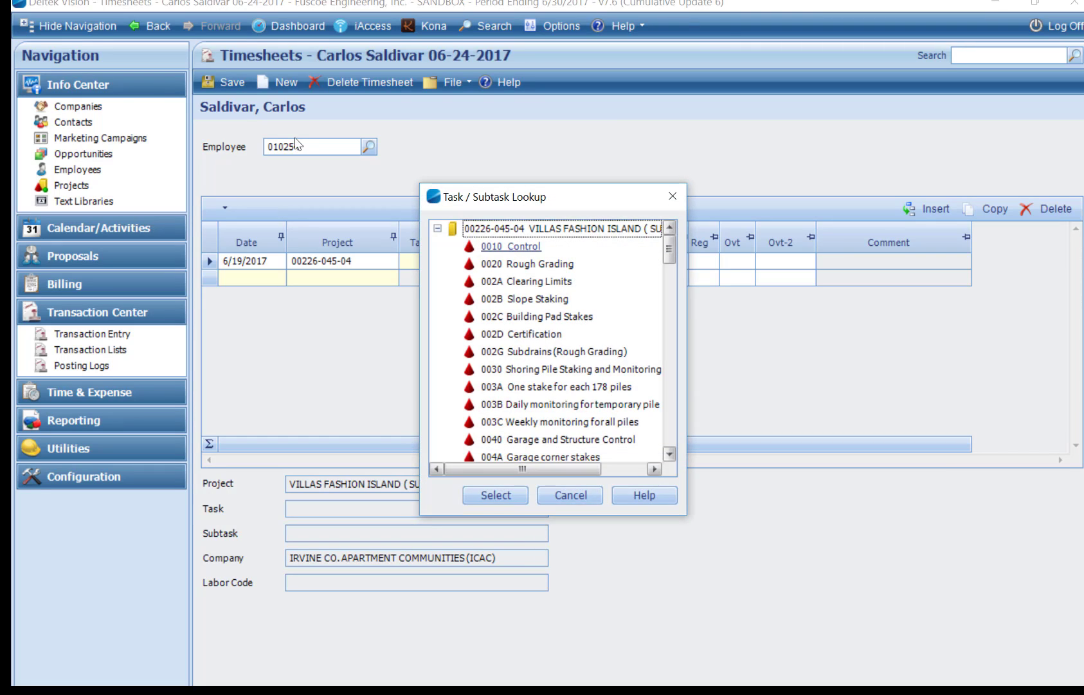
left_click(511, 247)
left_click(499, 495)
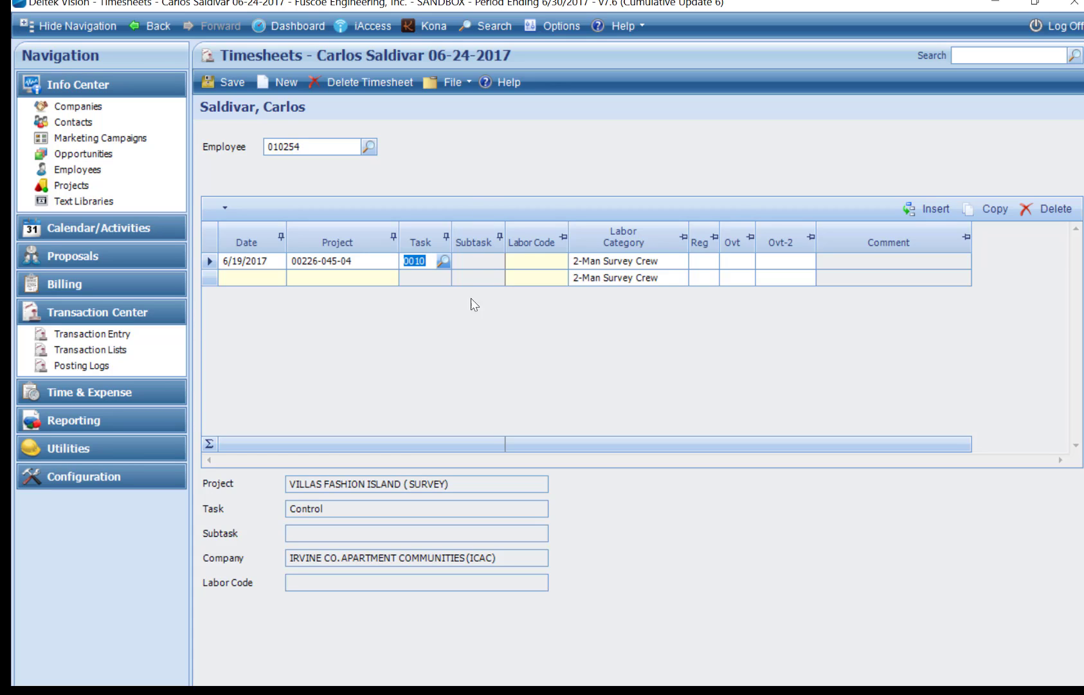
- Set the first line's labor code to PWLLSP, combining Prevailing Wage Labor with California LS Party Chief
left_click(527, 262)
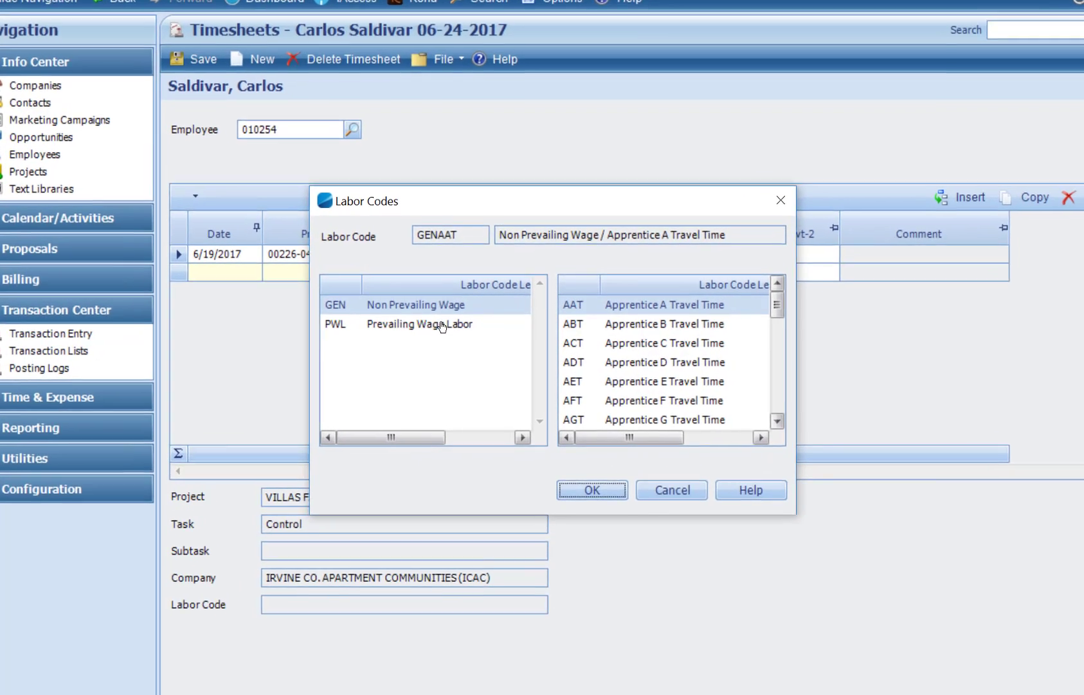
left_click(452, 324)
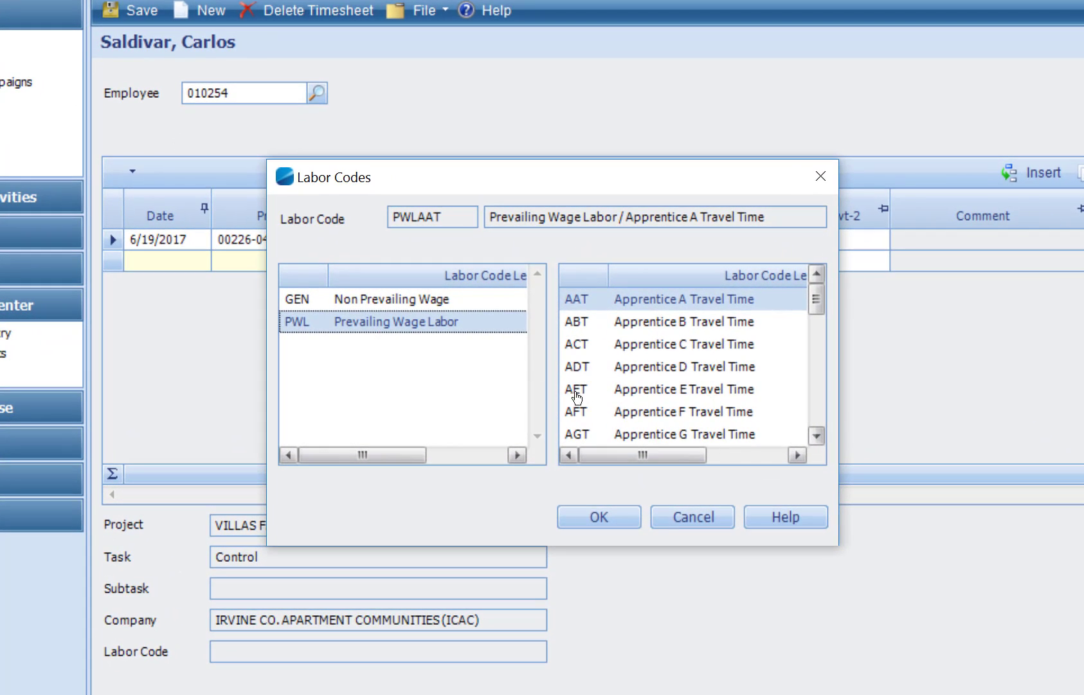
left_click(818, 432)
left_click(818, 432)
left_click(816, 435)
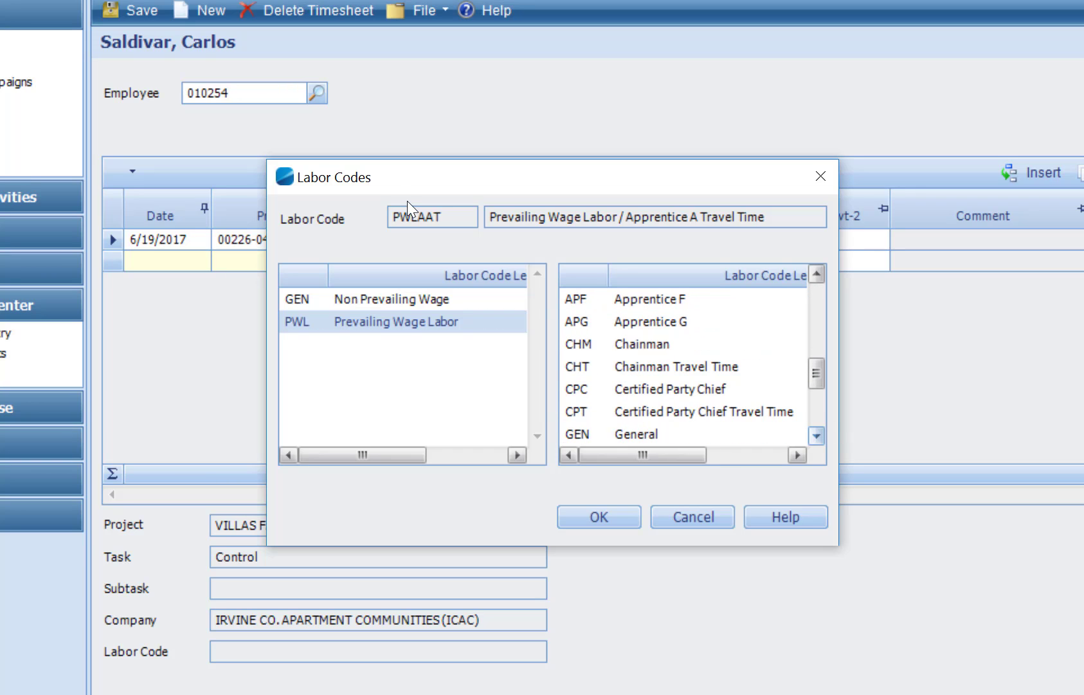
left_click(817, 435)
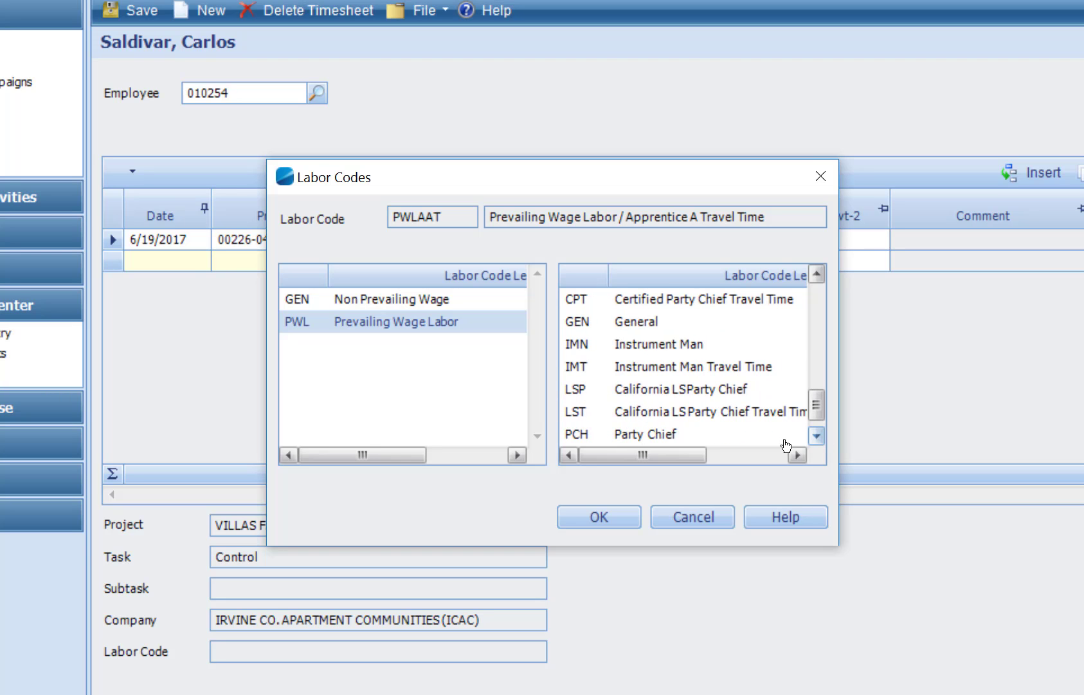
left_click(623, 390)
key("Return")
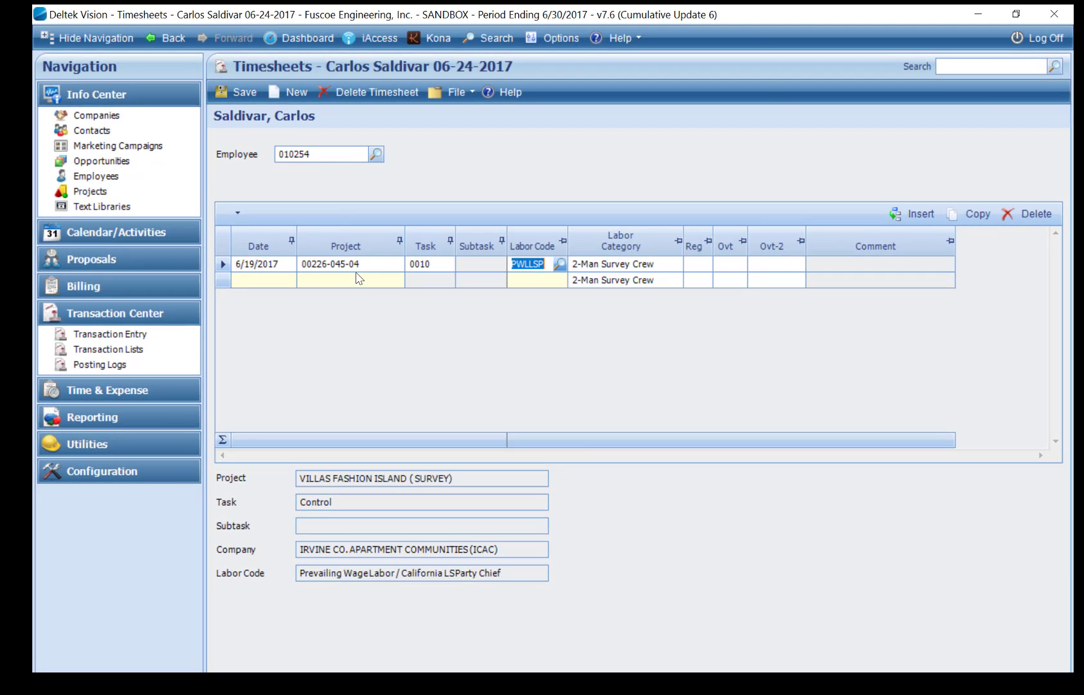
- Keep the 2-Man Survey Crew labor category on the first line and enter 8 regular hours
left_click(655, 259)
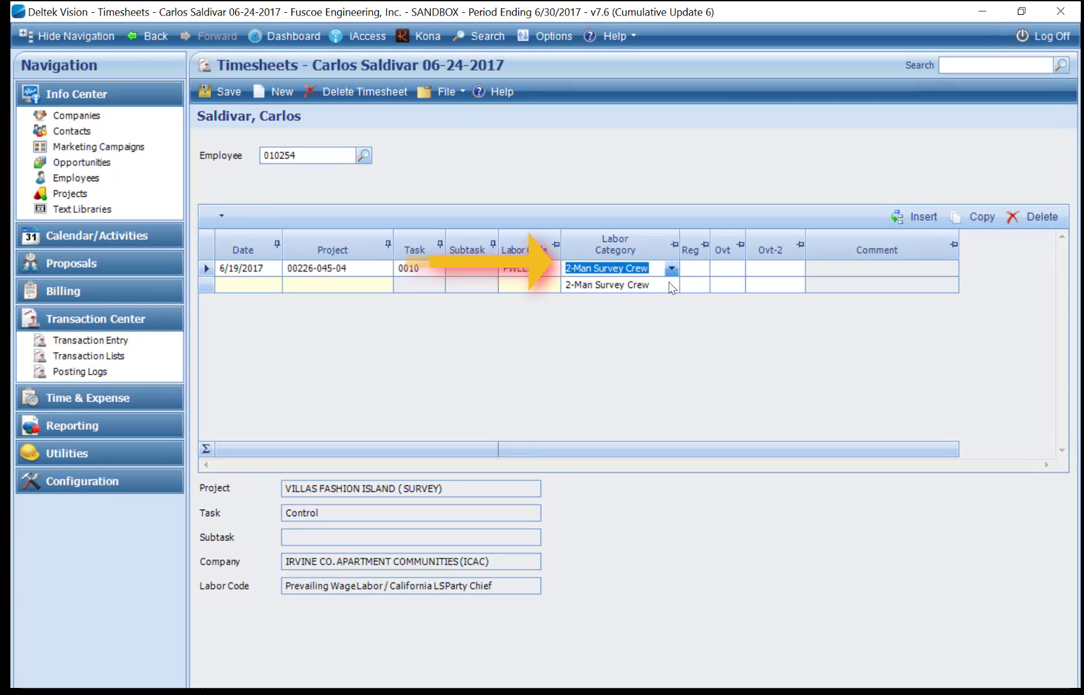
left_click(696, 269)
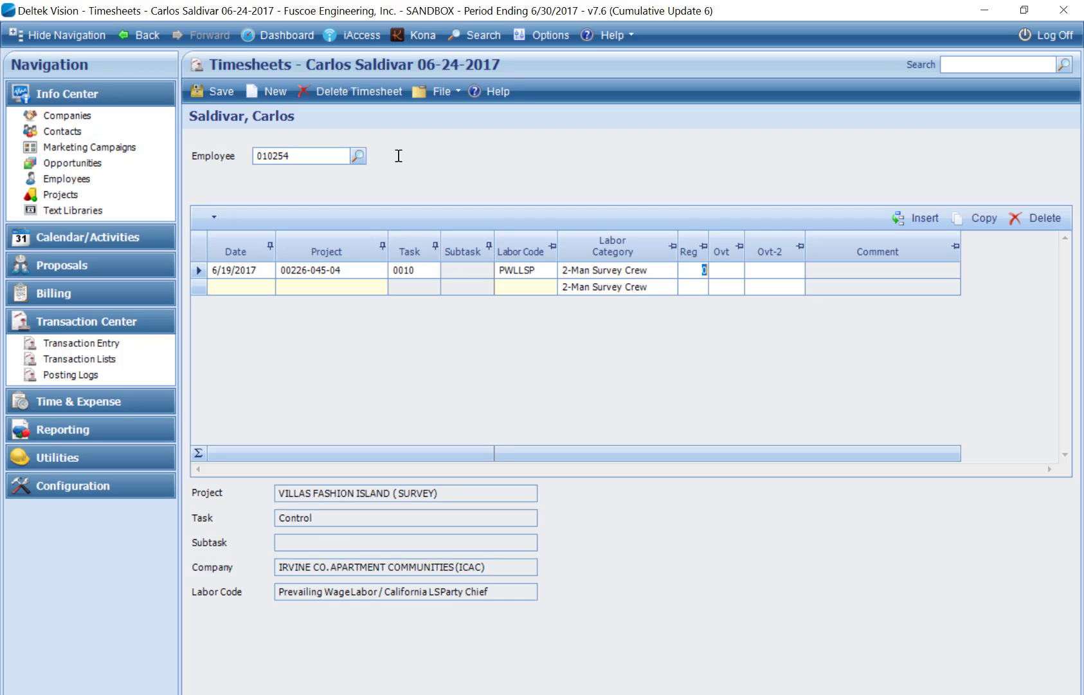
type("8")
- Add the comment "Control" to the first timesheet line and save it
left_click(927, 273)
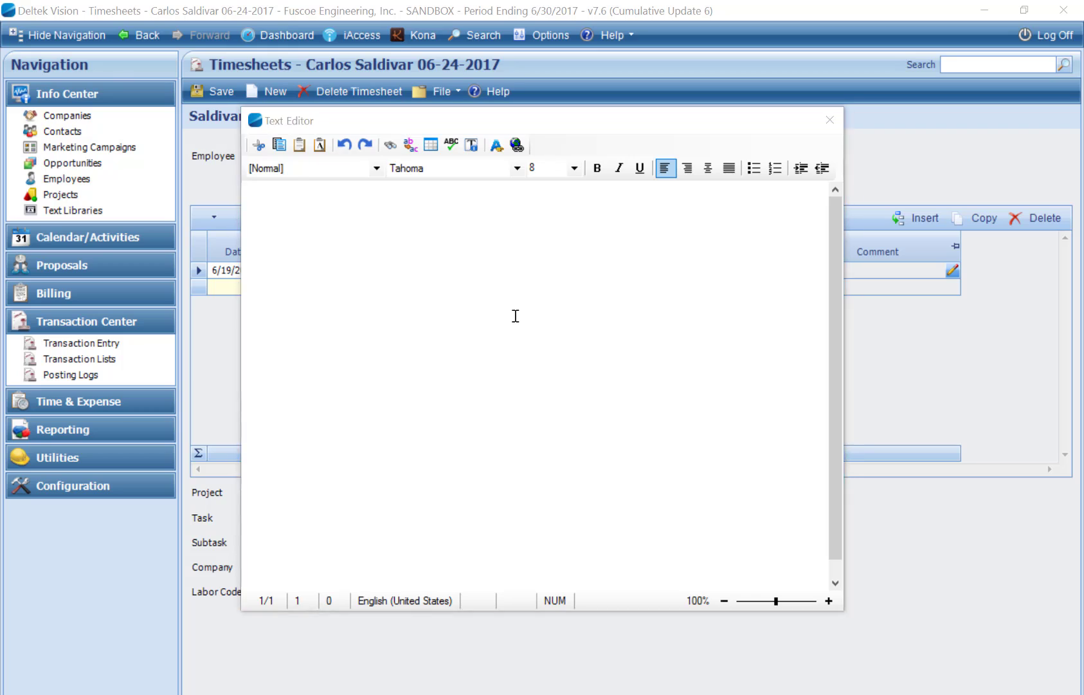
left_click(515, 316)
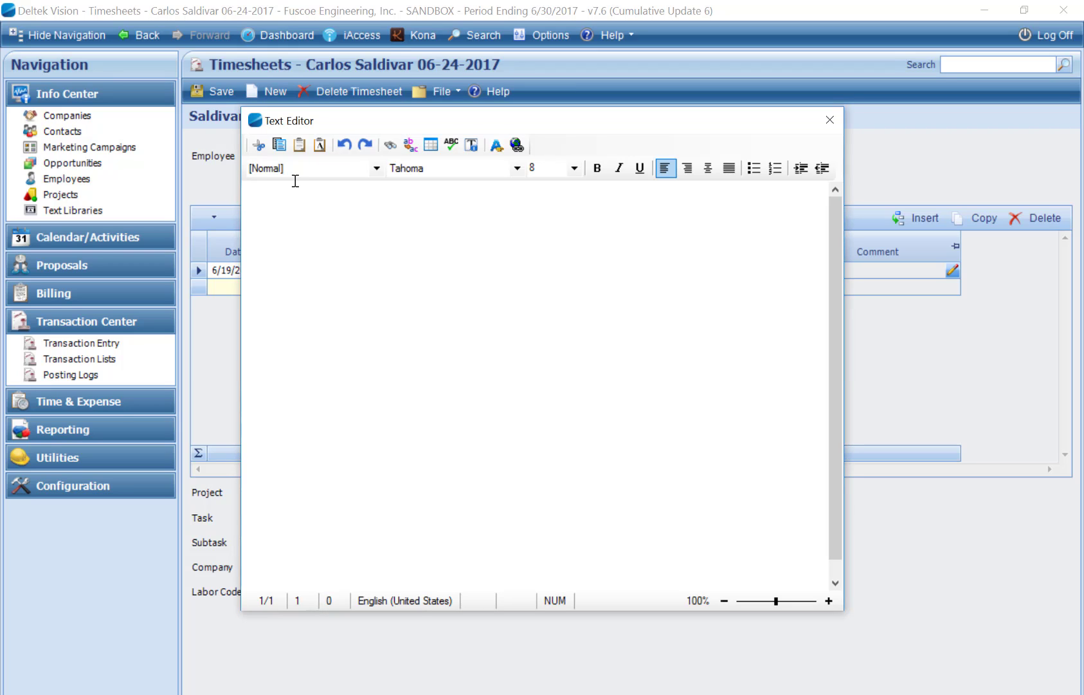
type("Control")
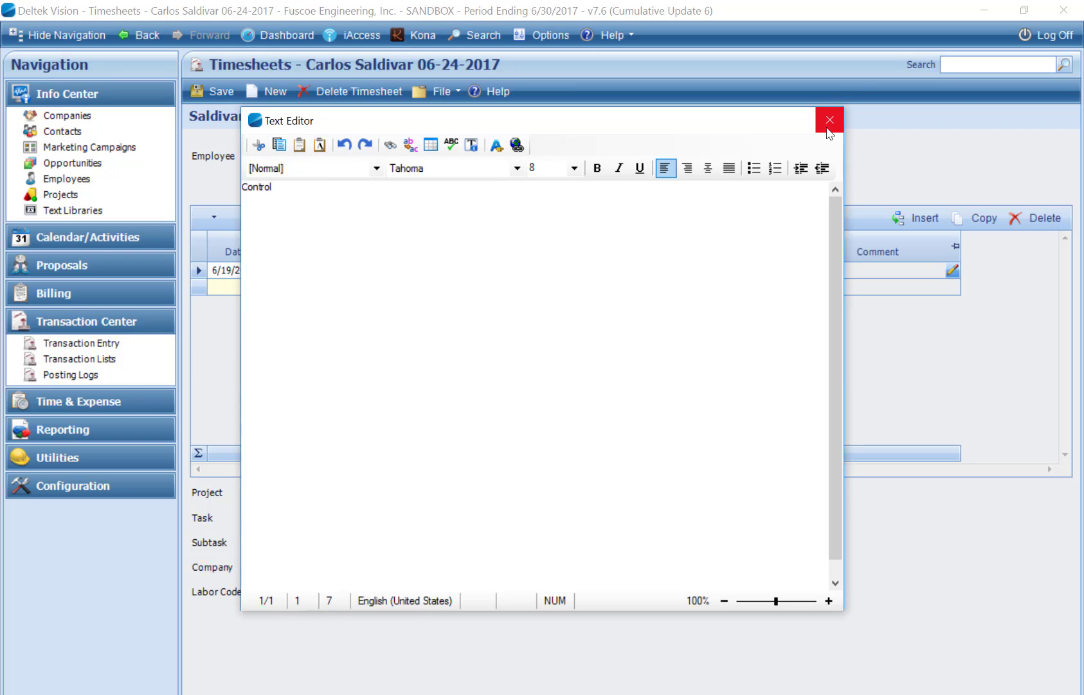
left_click(829, 128)
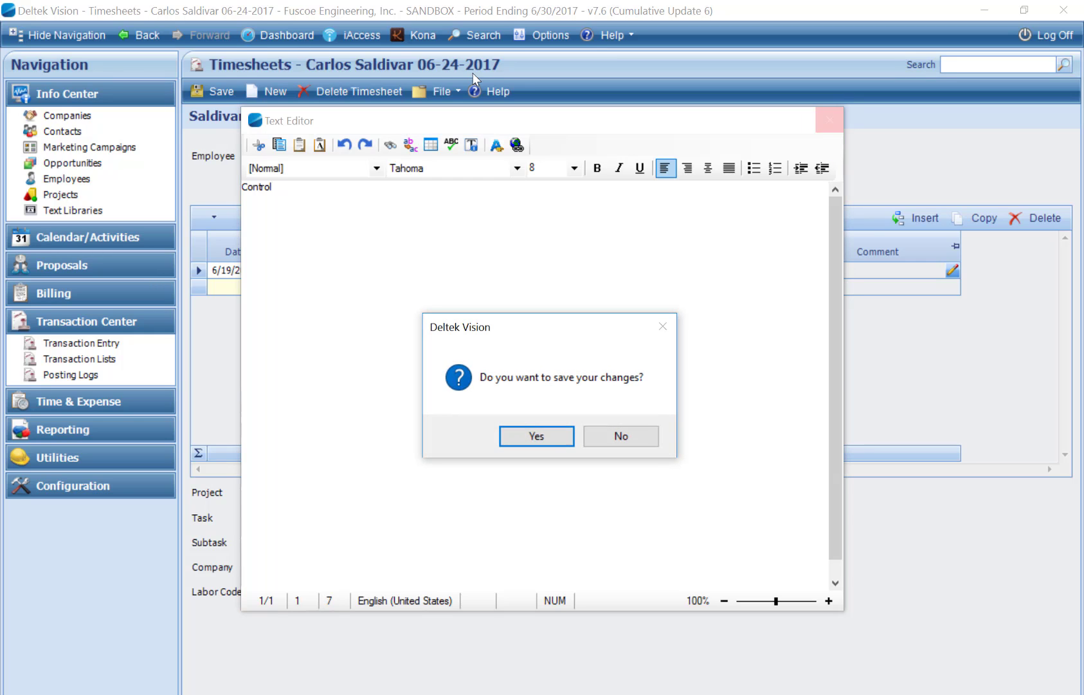
left_click(537, 435)
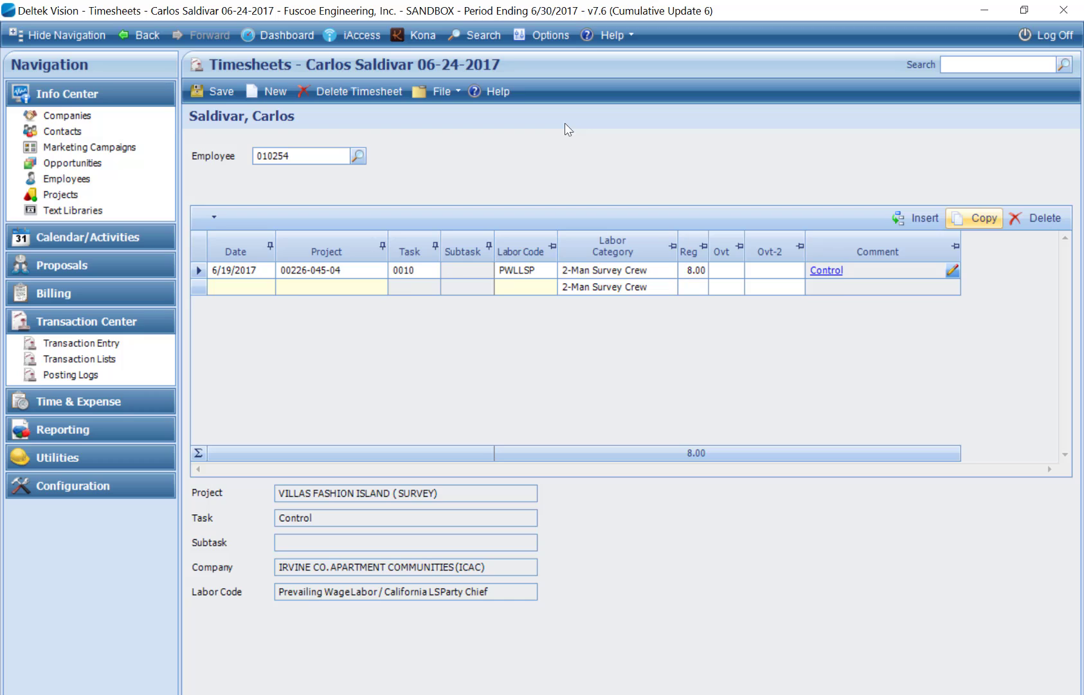
- Copy the first timesheet line, then replace the copy's regular hours with 1 overtime hour
left_click(974, 218)
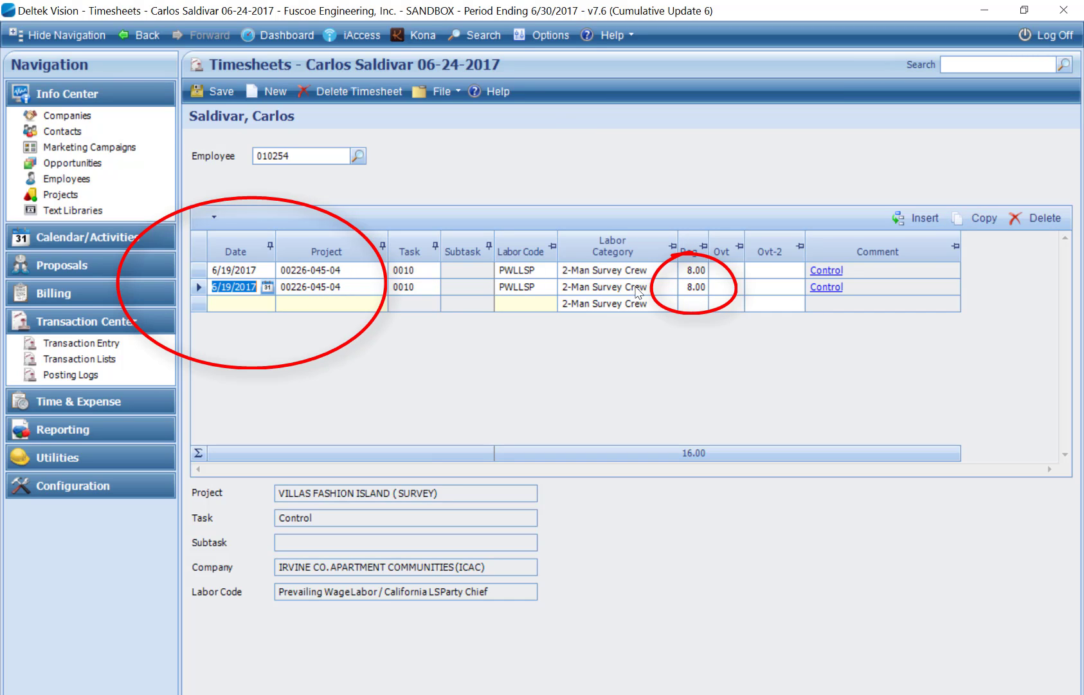
left_click(697, 287)
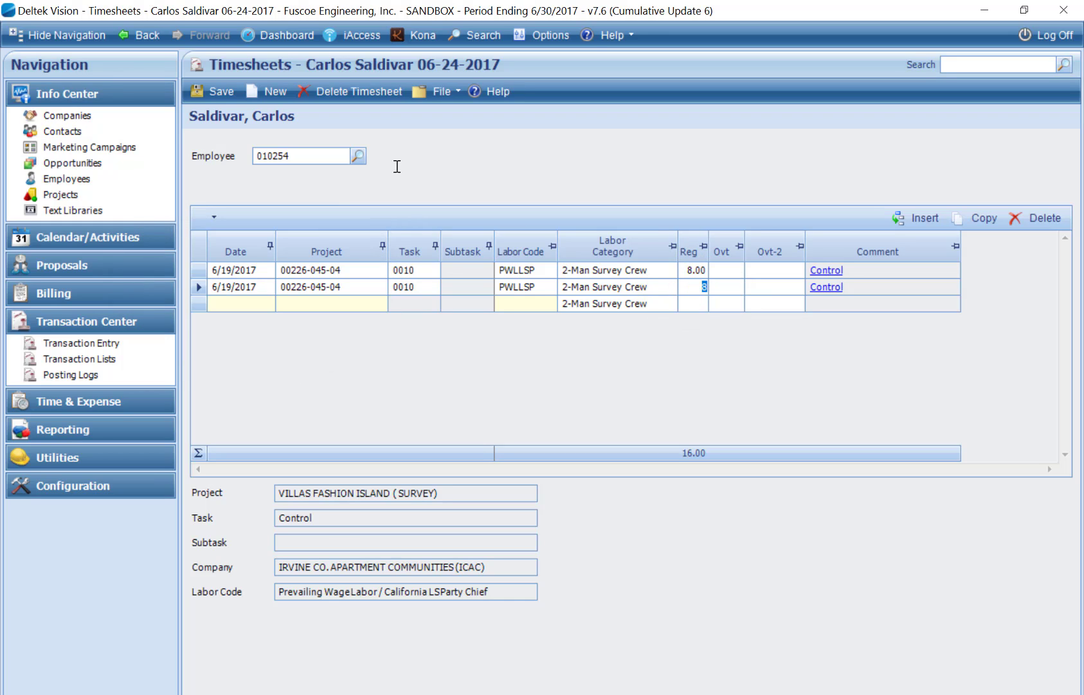
key("BackSpace")
key("Tab")
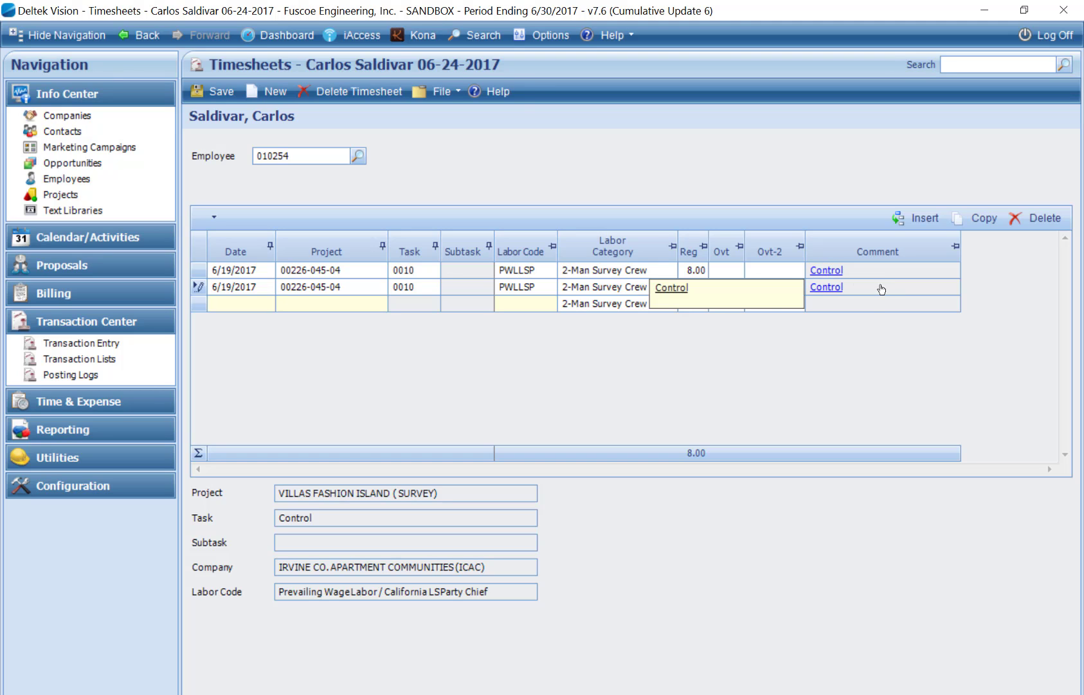
- Extend the second line's comment to "Control, superintendent req OT" and save it
left_click(950, 287)
left_click(952, 287)
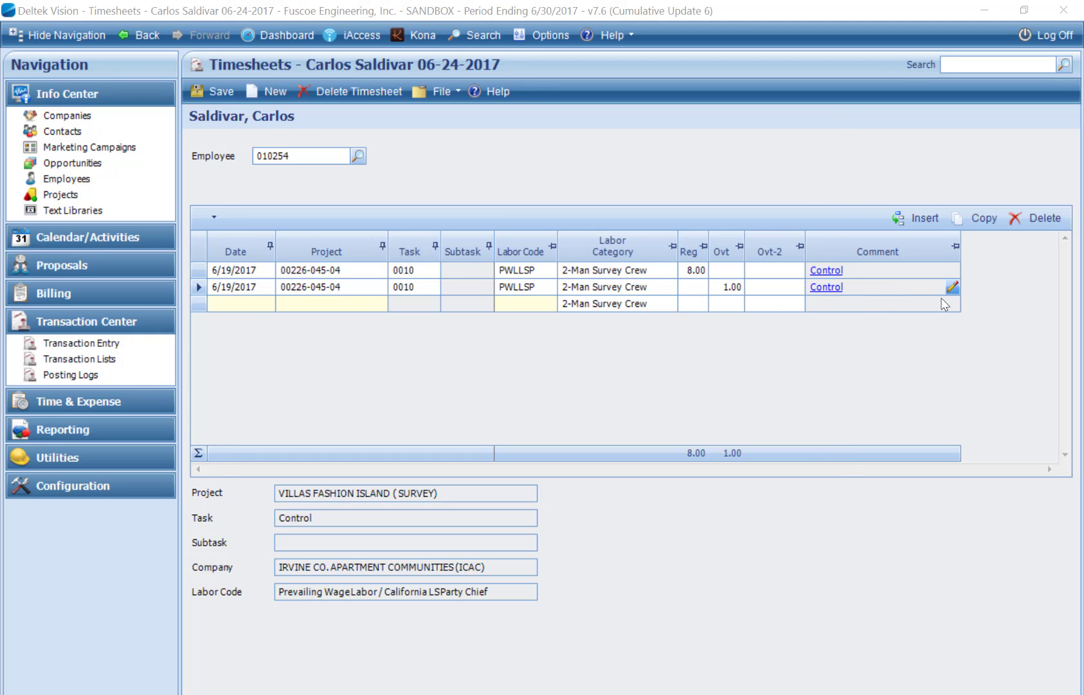
left_click(285, 185)
key("Return")
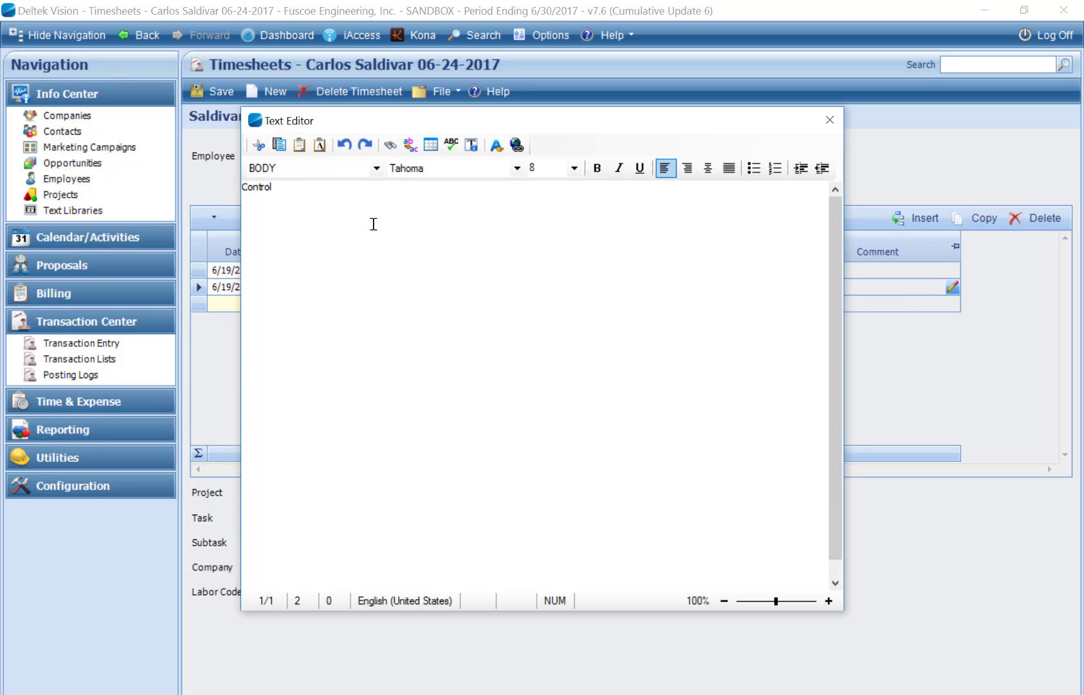
key("BackSpace")
type(", superintendent req OT")
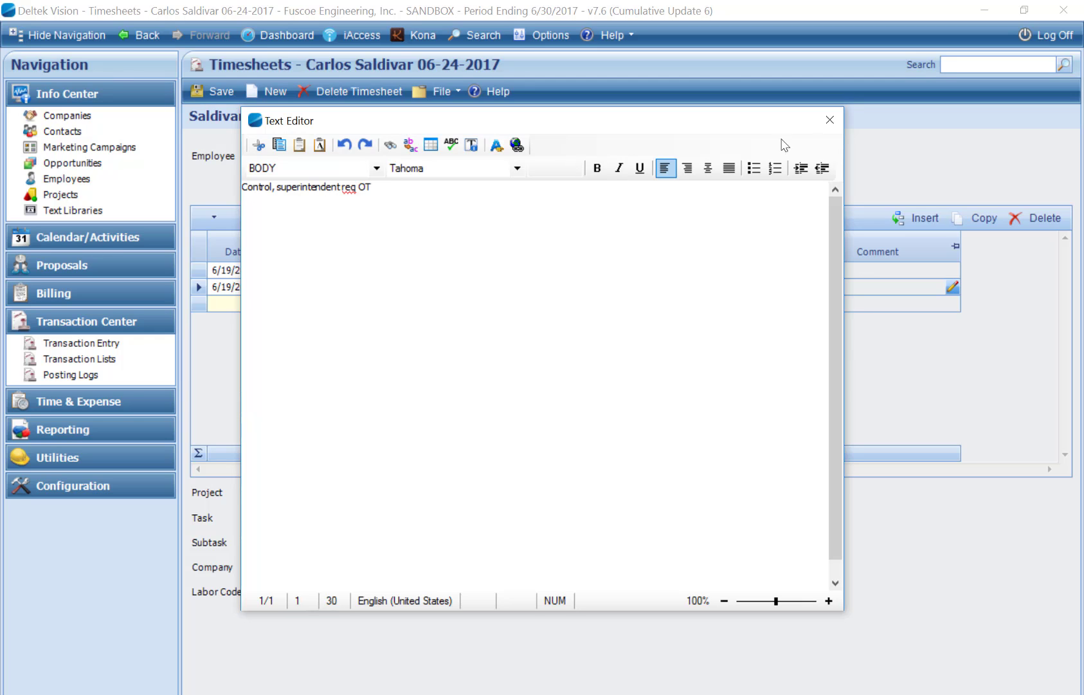
left_click(829, 120)
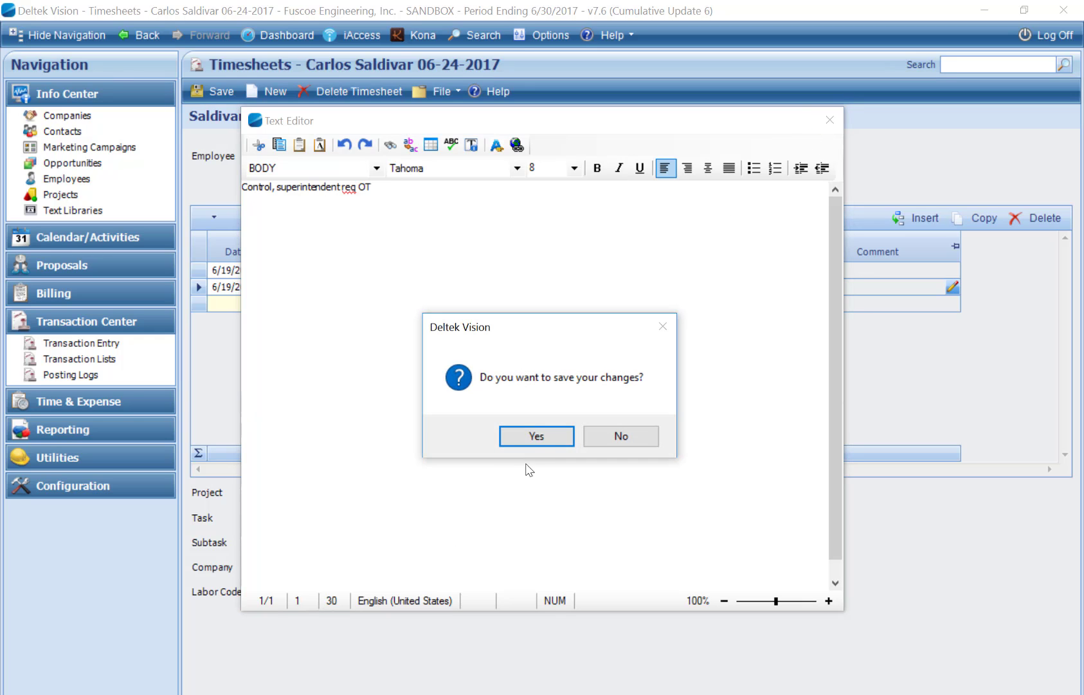
left_click(535, 444)
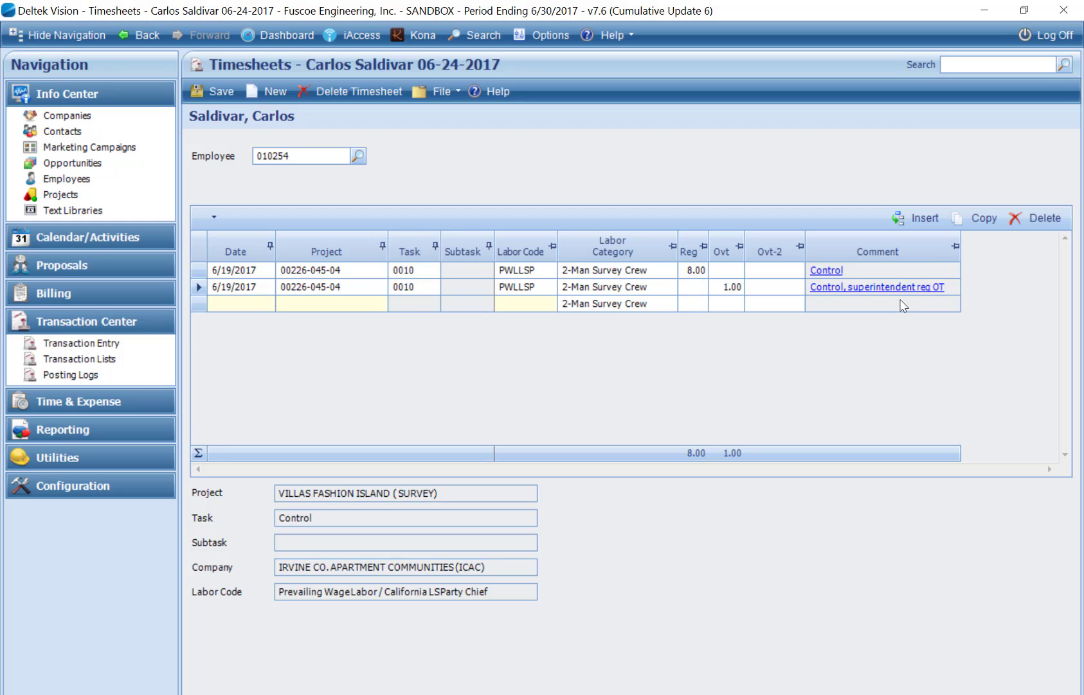
- Copy the overtime line, then replace the copy's overtime with 1 regular hour
left_click(974, 218)
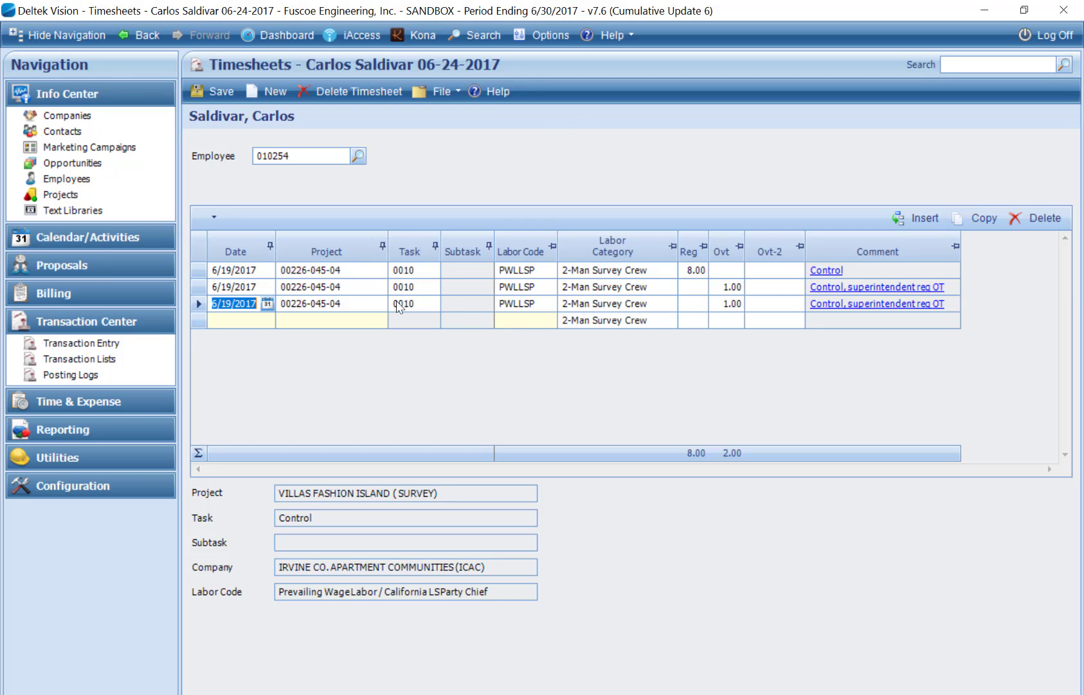
left_click(728, 302)
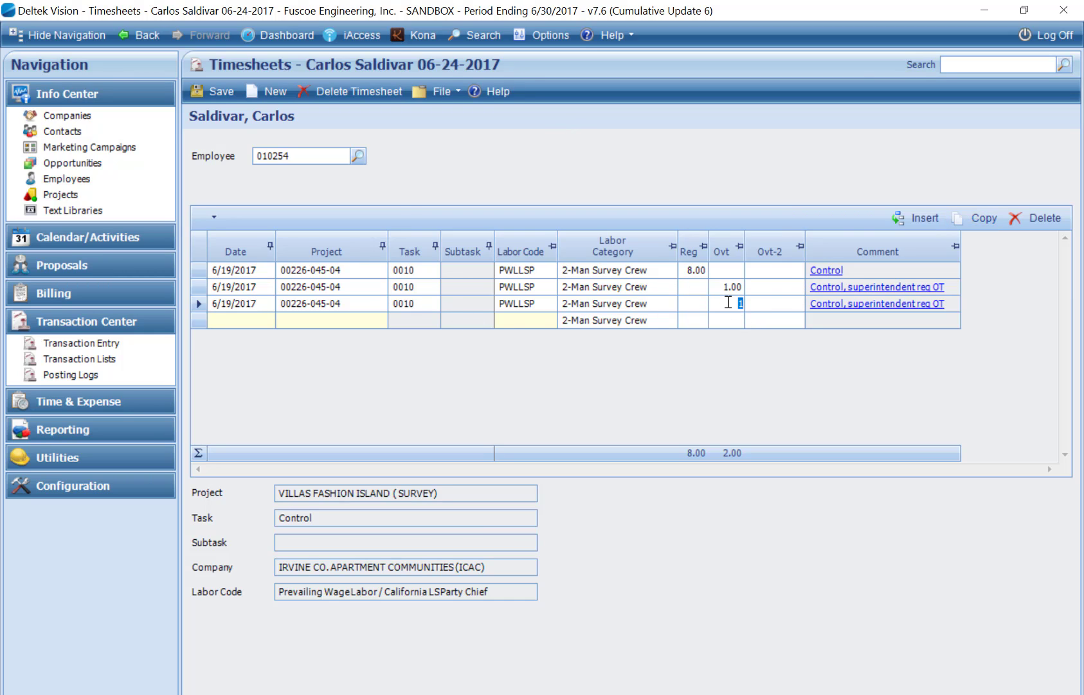
key("Delete")
left_click(700, 304)
type("1")
left_click(730, 311)
- Change the third line's labor code to PWLLST, the travel time code
left_click(524, 303)
left_click(532, 303)
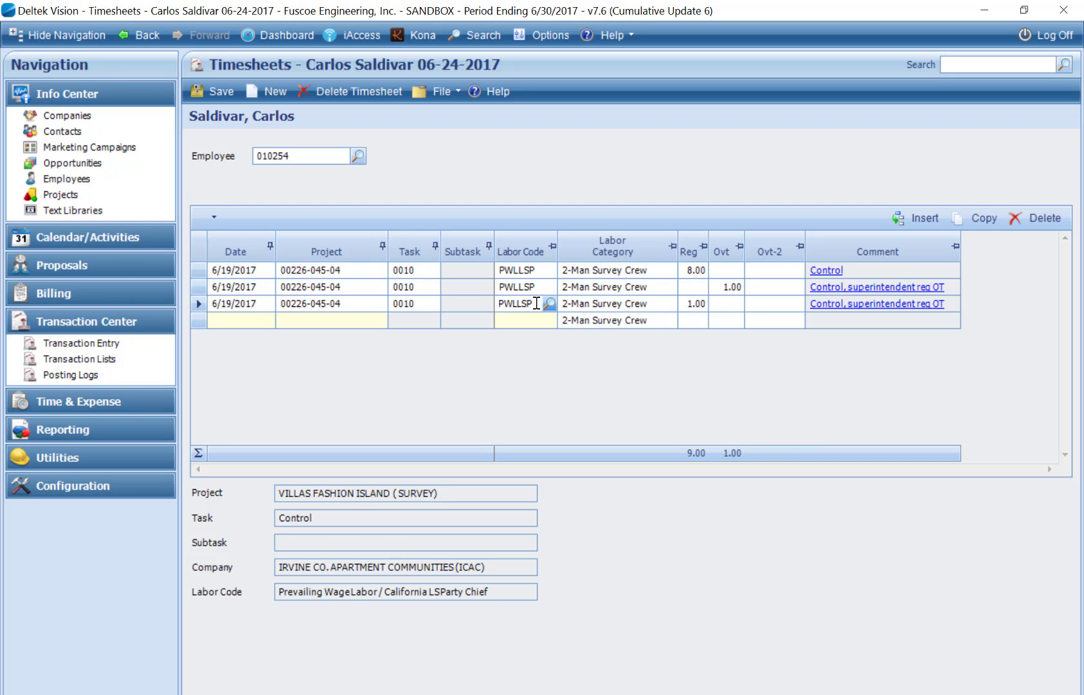
key("BackSpace")
key("Tab")
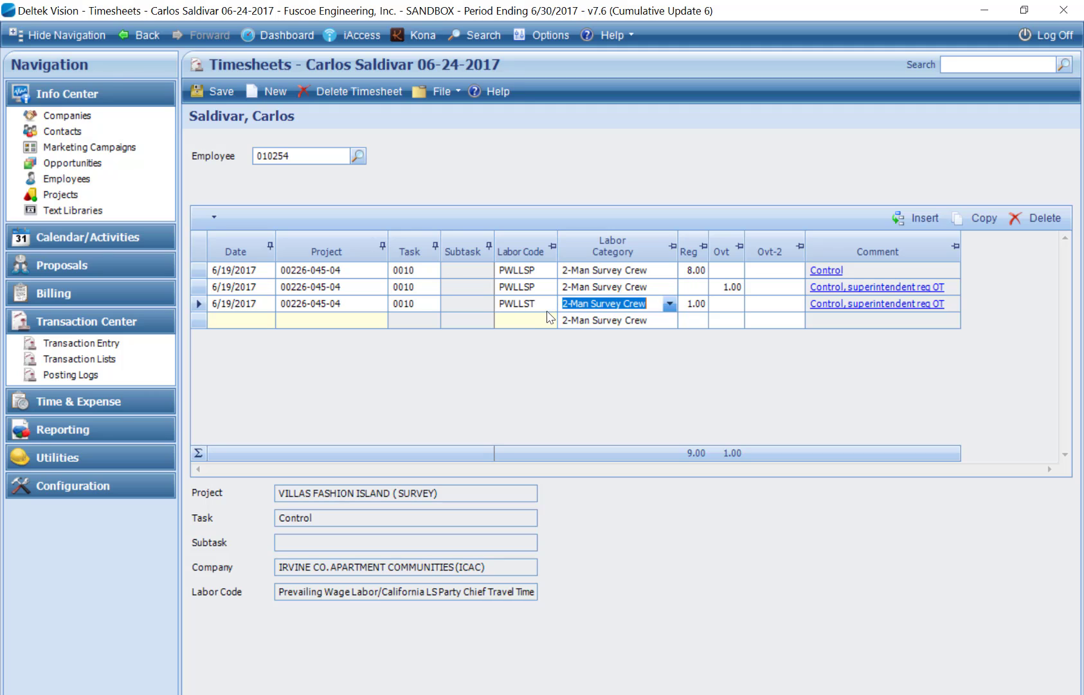
- Change the third line's labor code to PWLLSP, Prevailing Wage Labor / California LS Party Chief
left_click(551, 303)
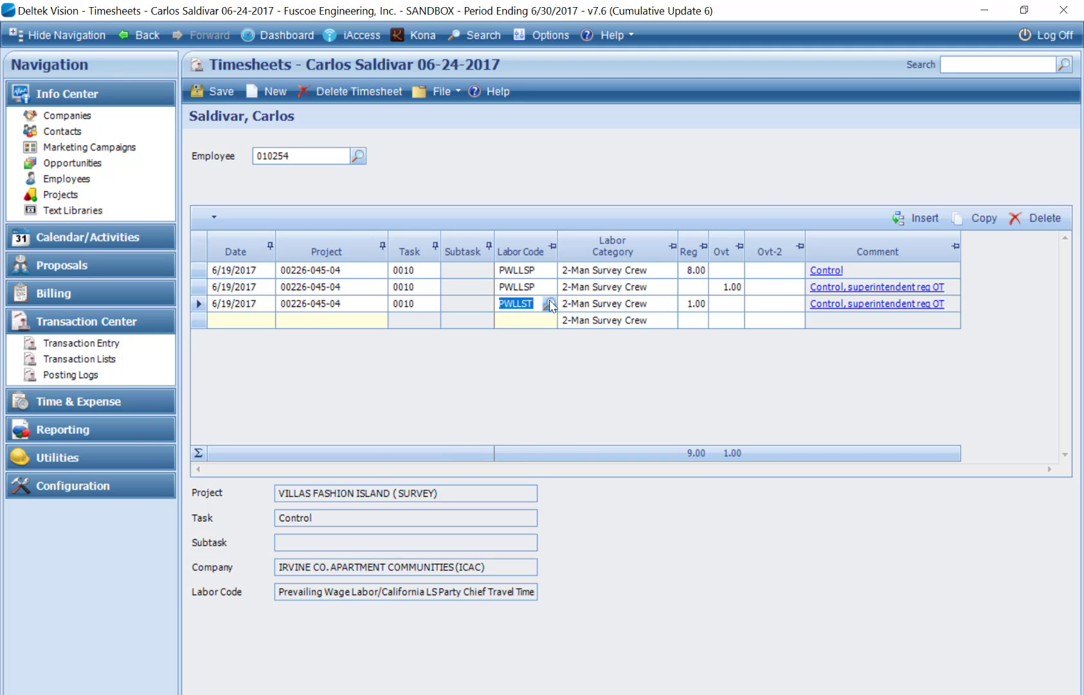
left_click(550, 303)
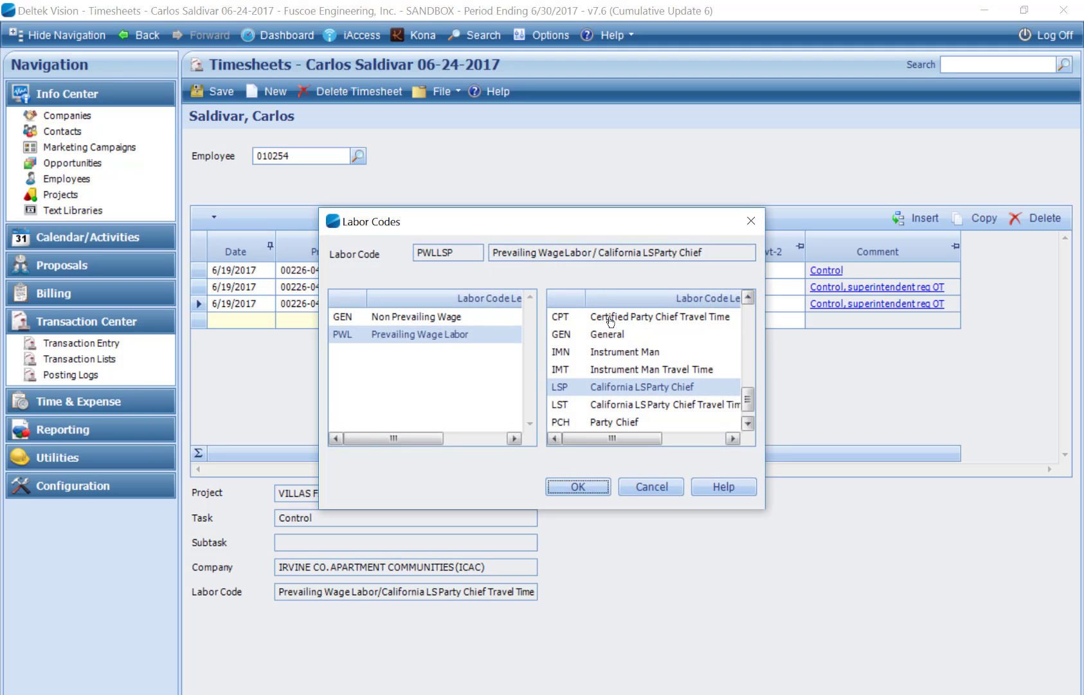
left_click_drag(601, 225, 513, 215)
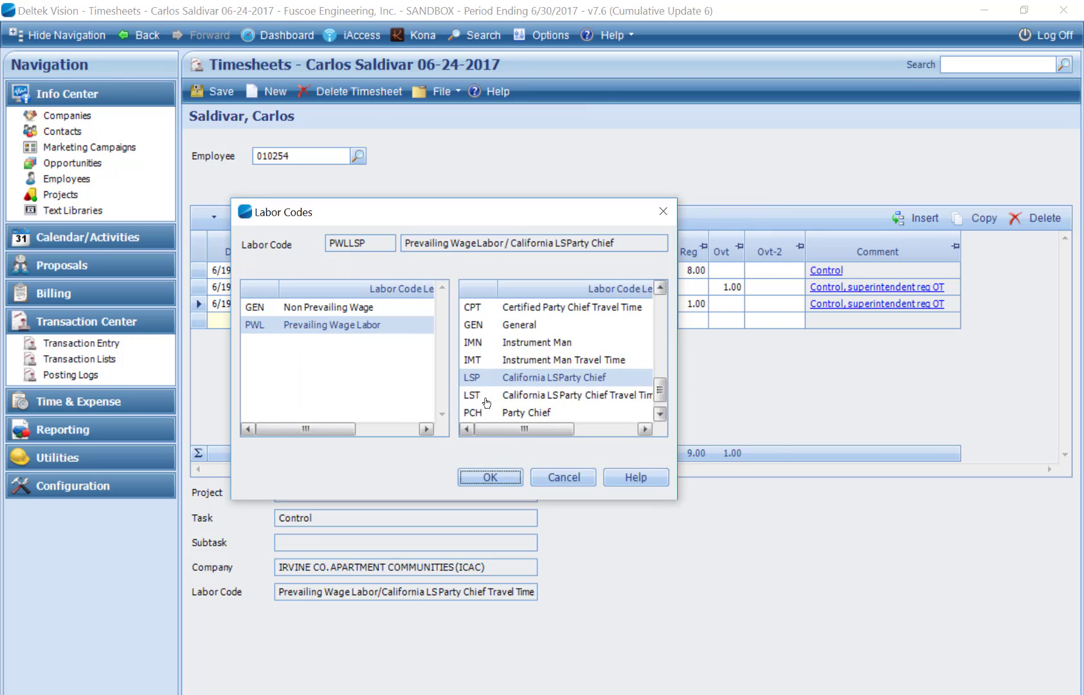
left_click(662, 306)
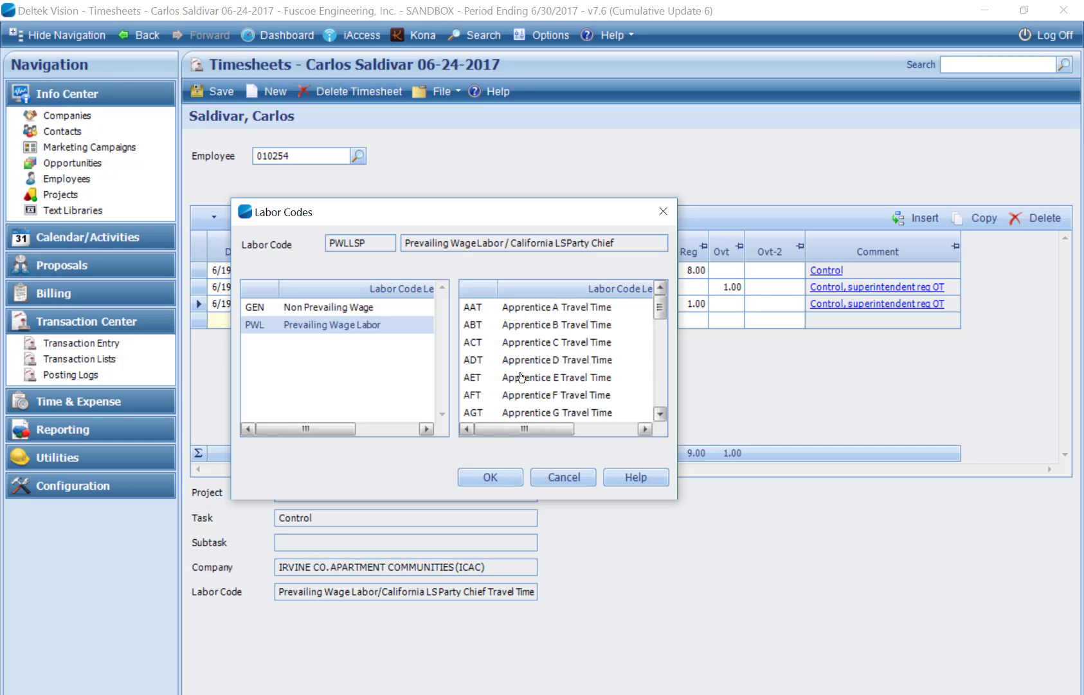
left_click(661, 414)
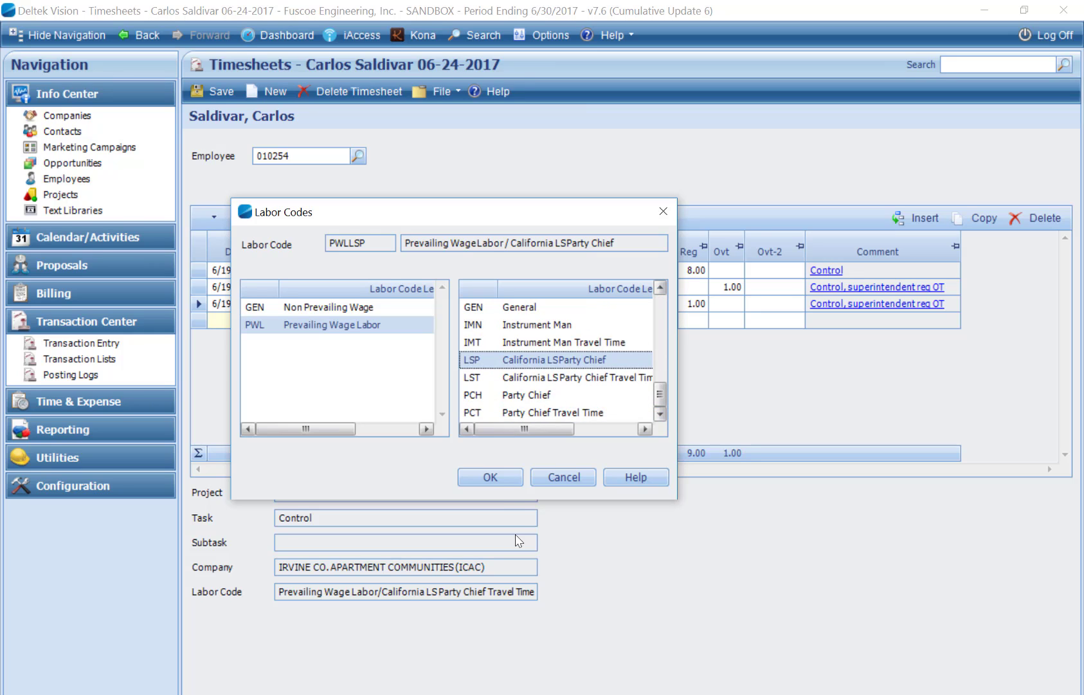
left_click(487, 481)
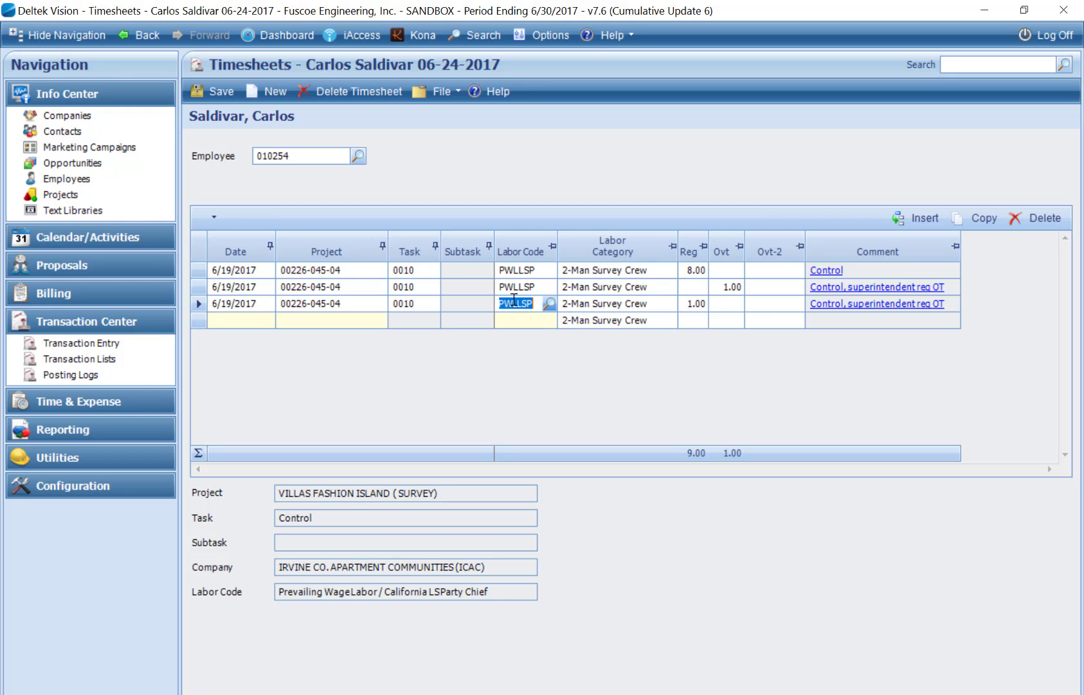
left_click(242, 321)
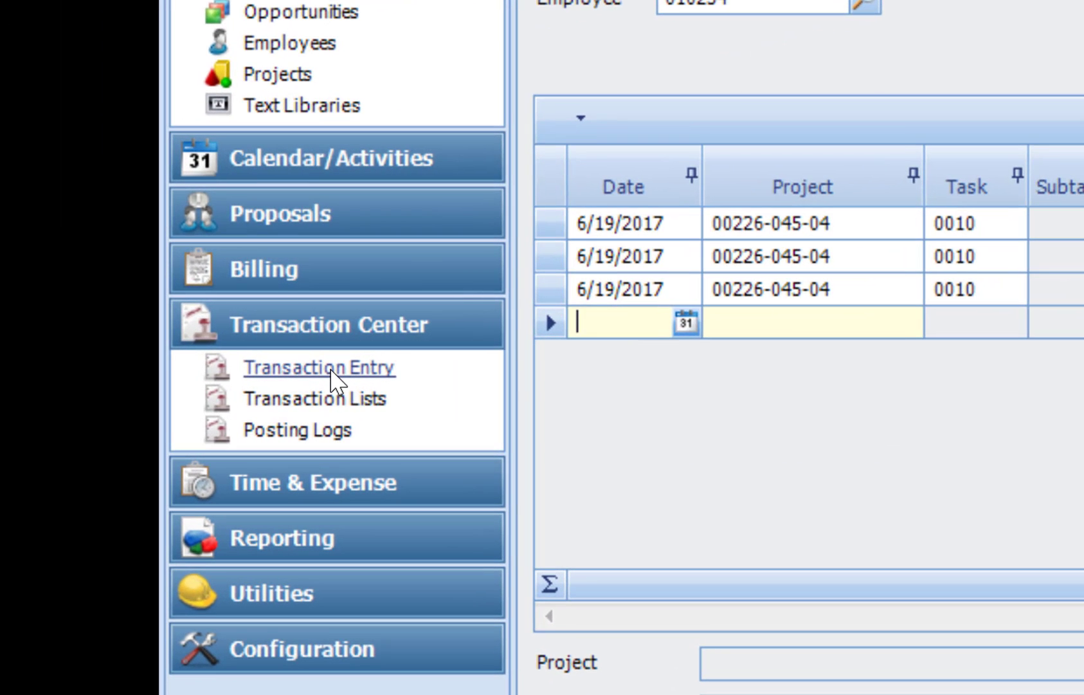
- Open the second crew member's 06-24-2017 timesheet in a separate window and place it beside the first employee's timesheet
right_click(185, 354)
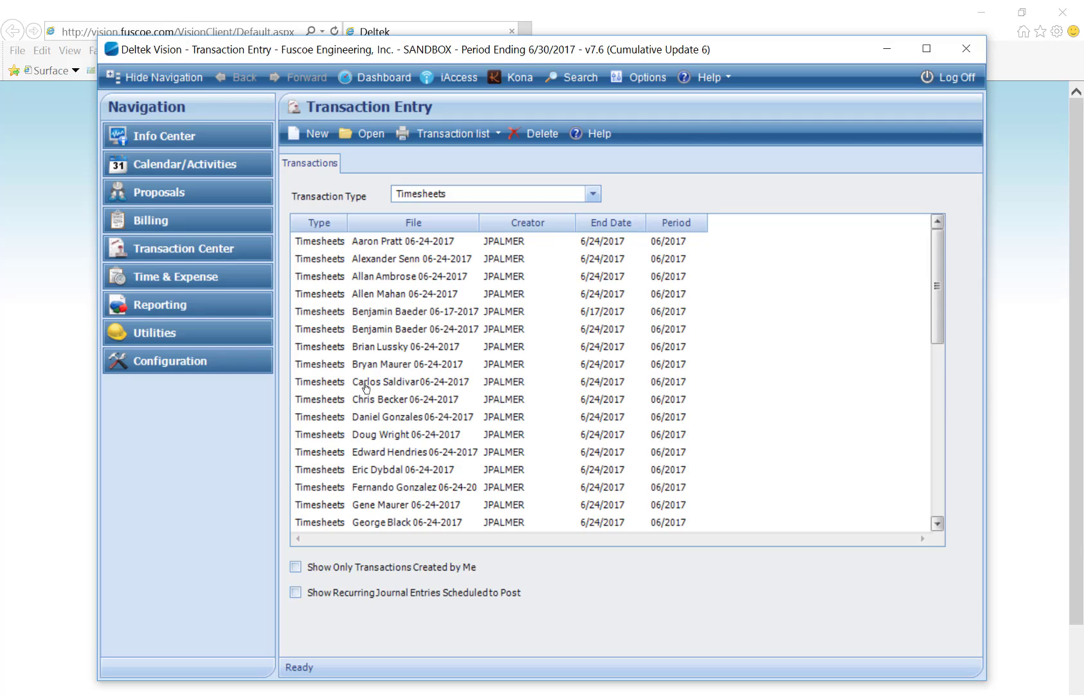
double_click(361, 398)
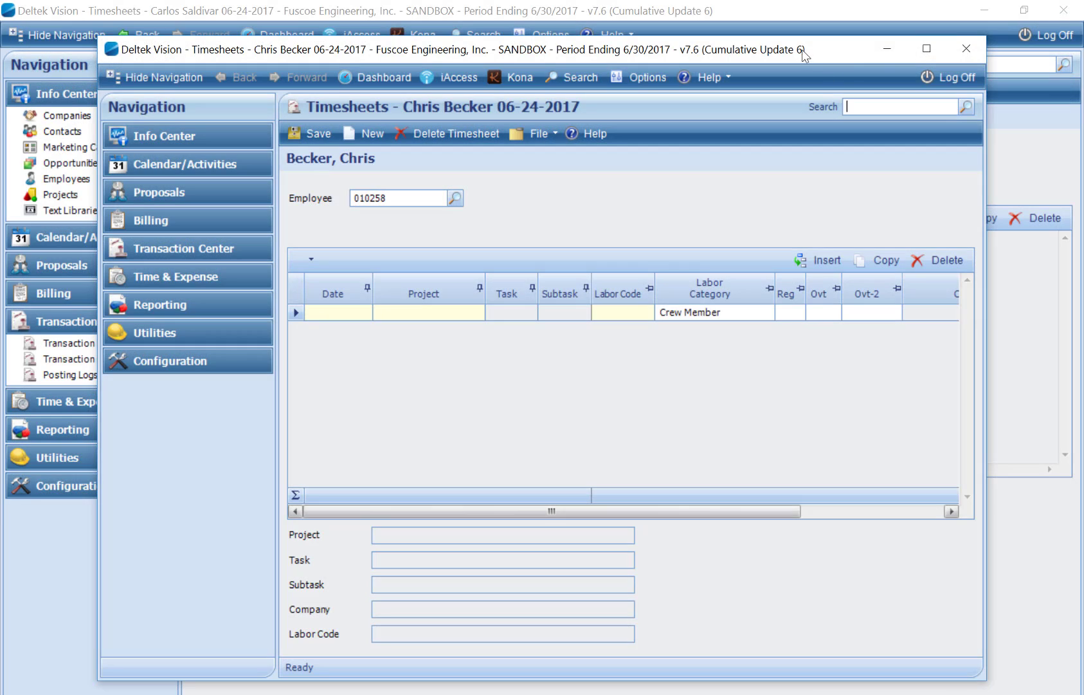
left_click_drag(803, 56, 906, 50)
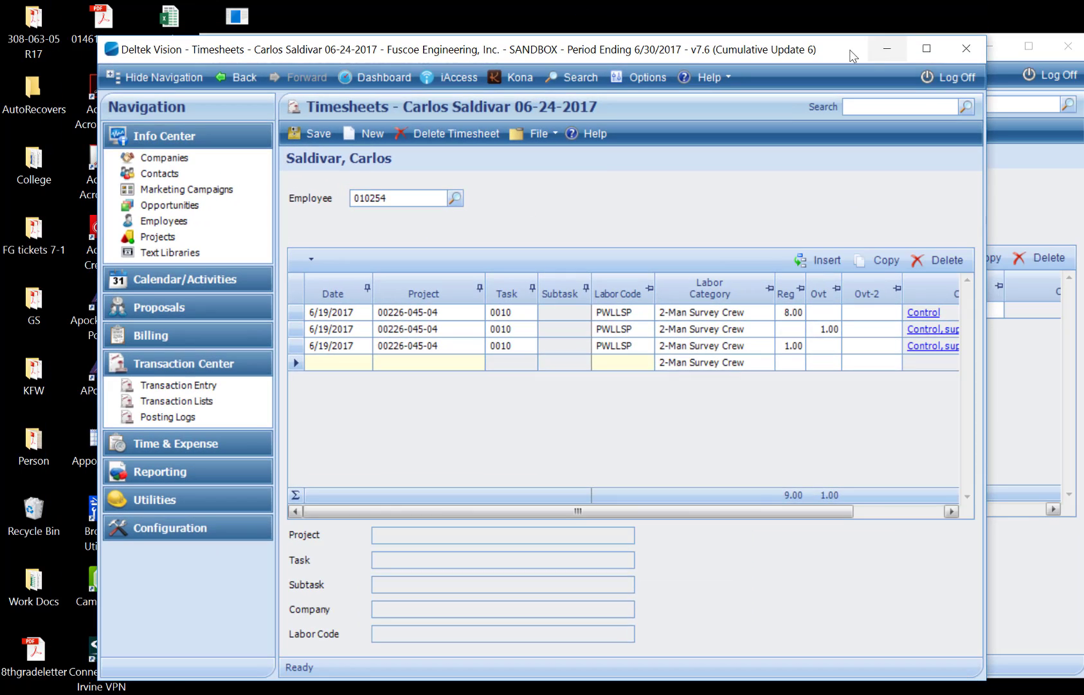
left_click_drag(847, 55, 562, 46)
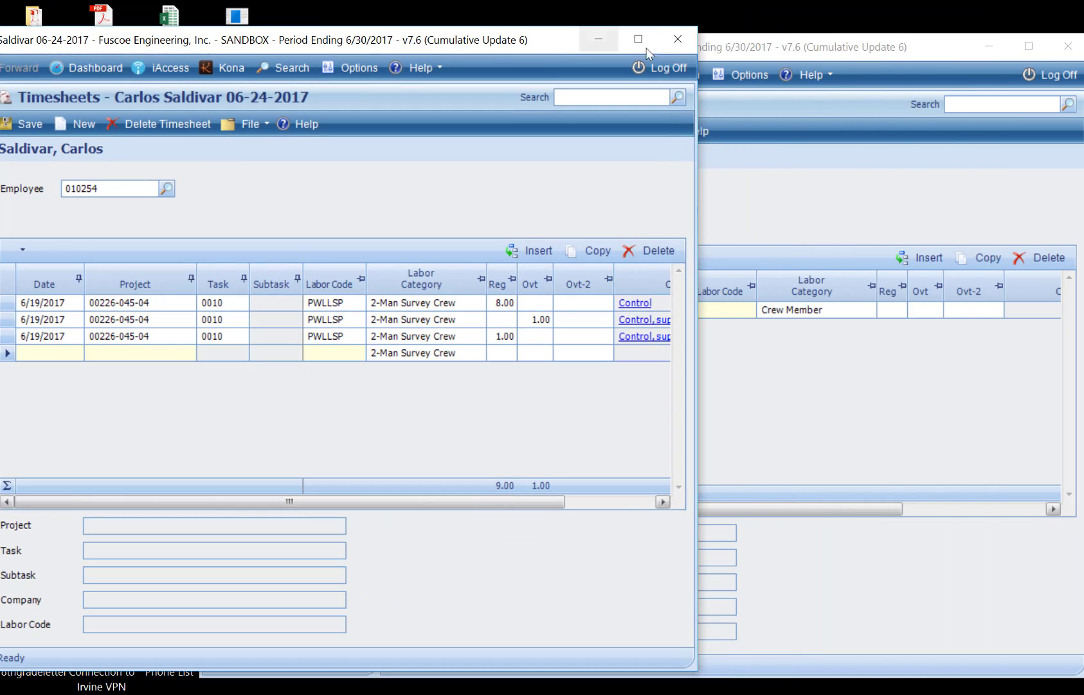
left_click_drag(784, 51, 1006, 49)
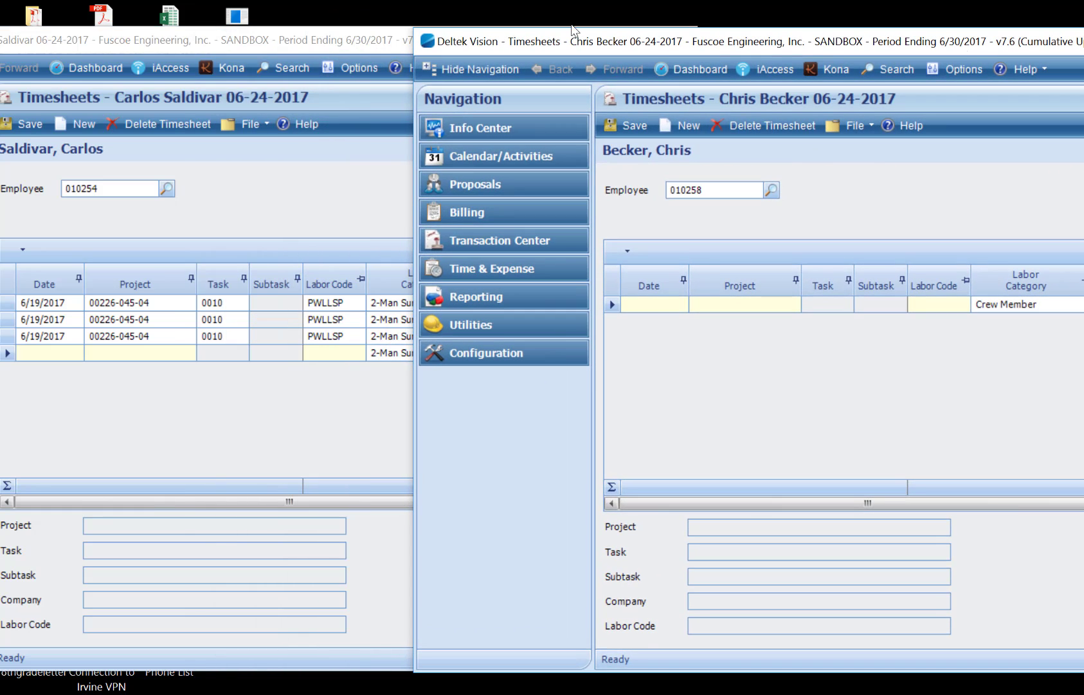
- Set the date of the empty line in the second crew member's timesheet to 6/19/2017
left_click(645, 306)
left_click(680, 303)
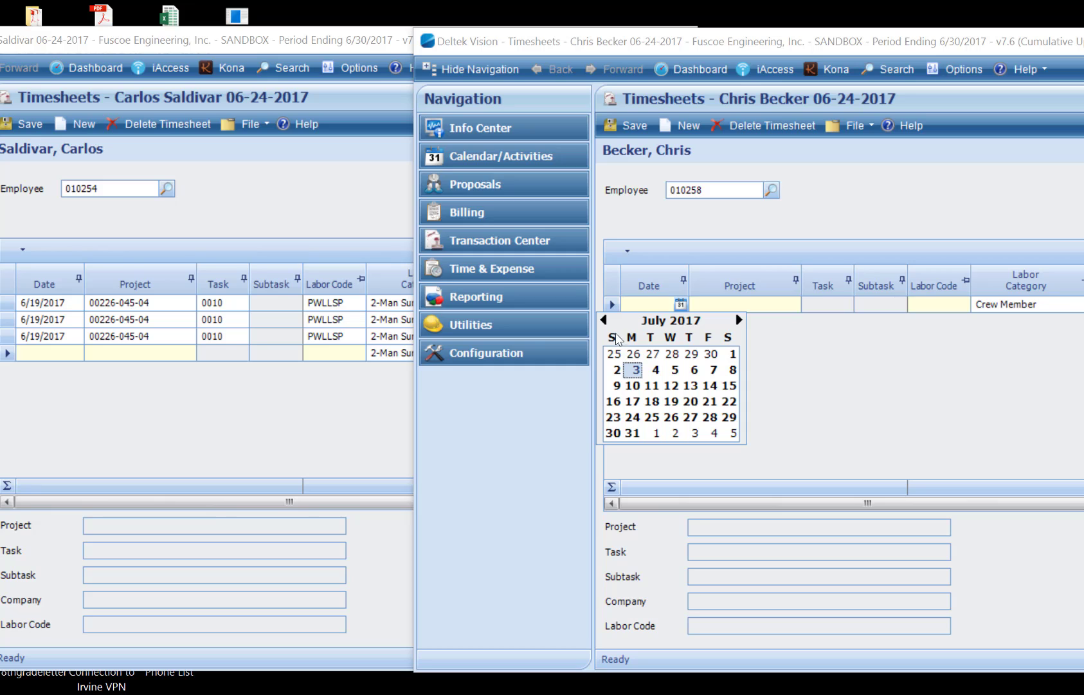
left_click(605, 319)
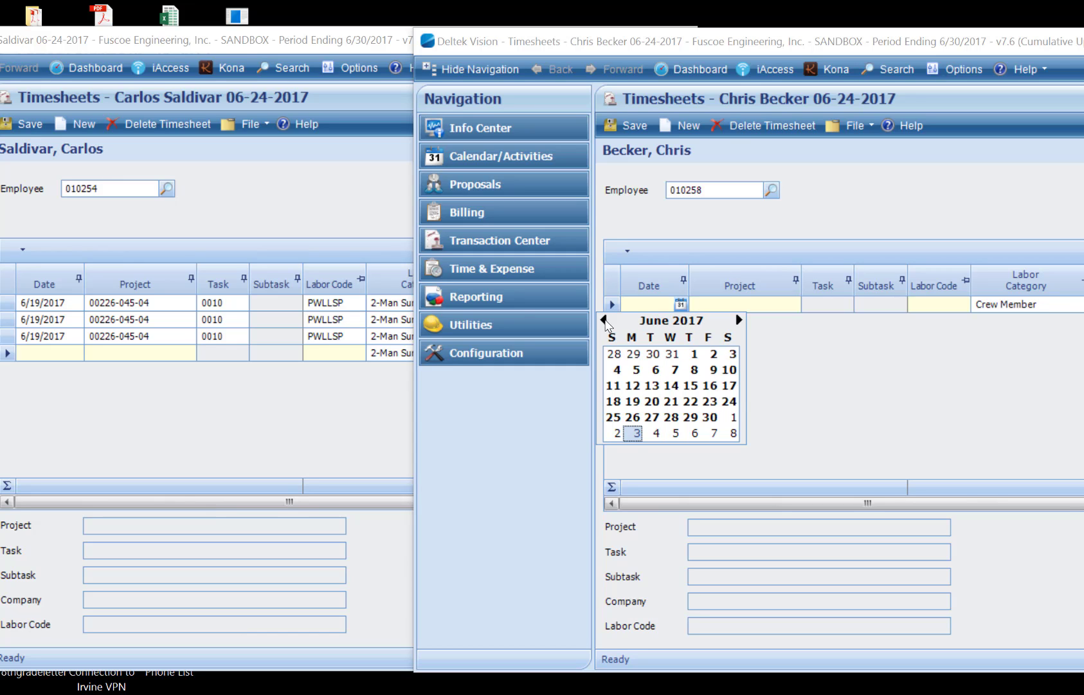
left_click(634, 401)
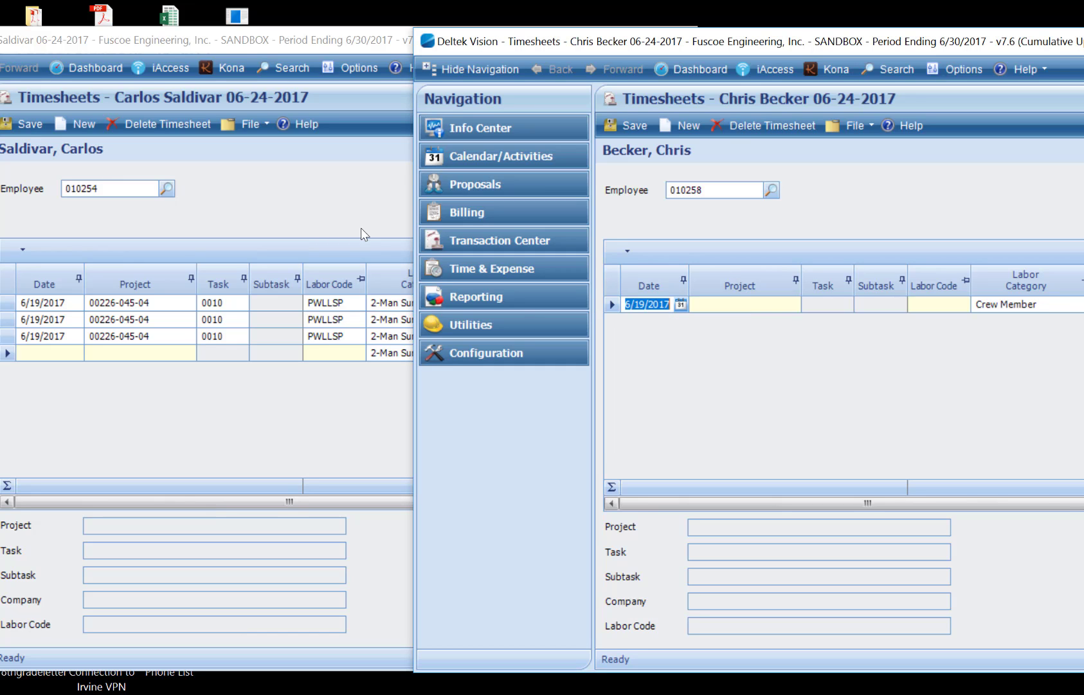
left_click(700, 303)
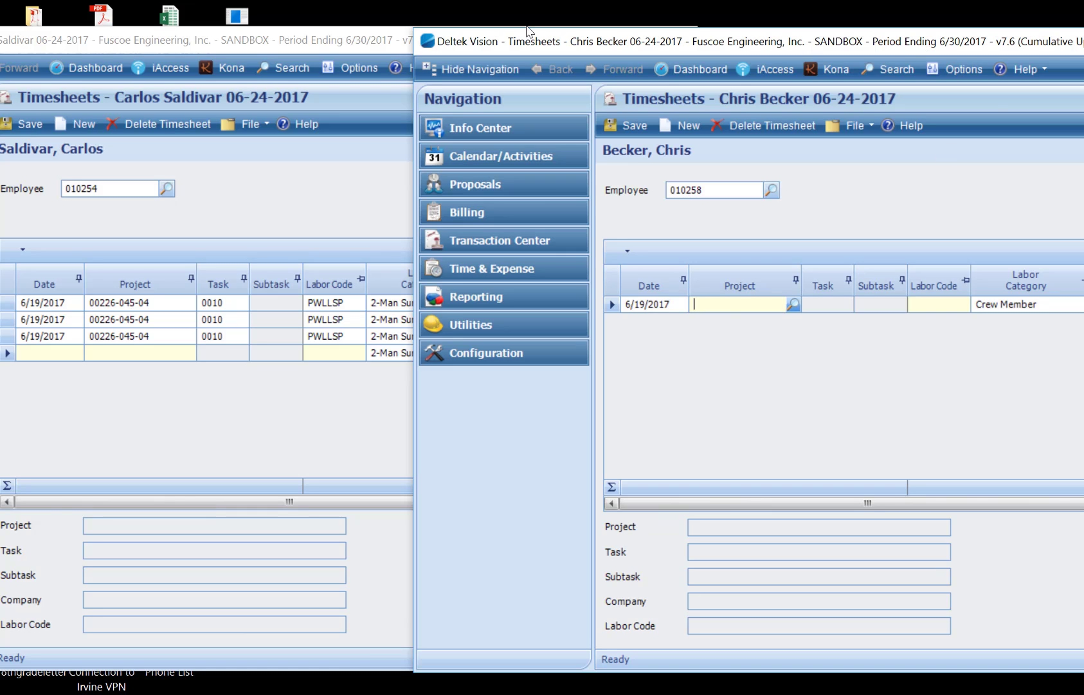
left_click_drag(924, 43, 821, 58)
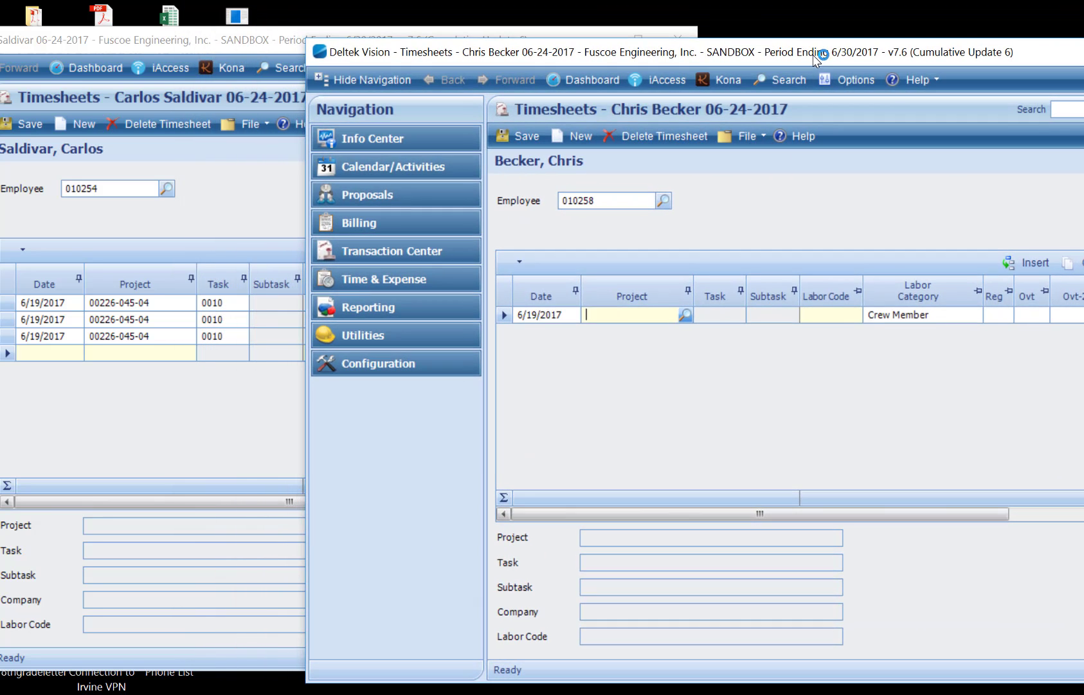
type("226-045-04")
key("Tab")
key("Tab")
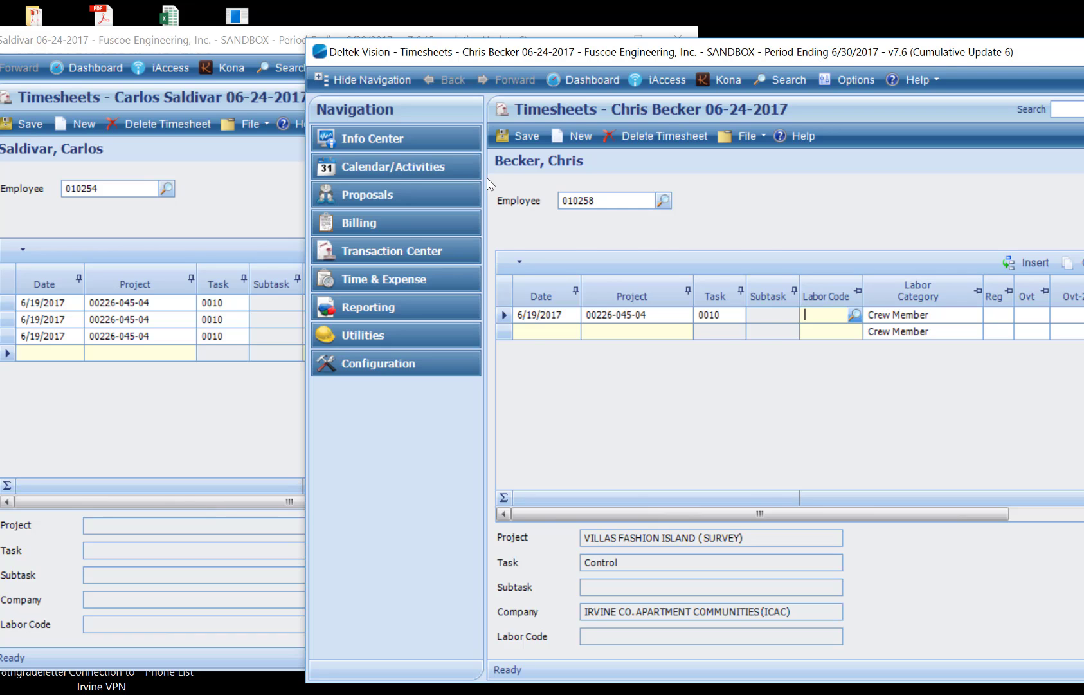
- Set the line's labor code to PWLAPF, Prevailing Wage Labor / Apprentice F
left_click(854, 315)
left_click(459, 319)
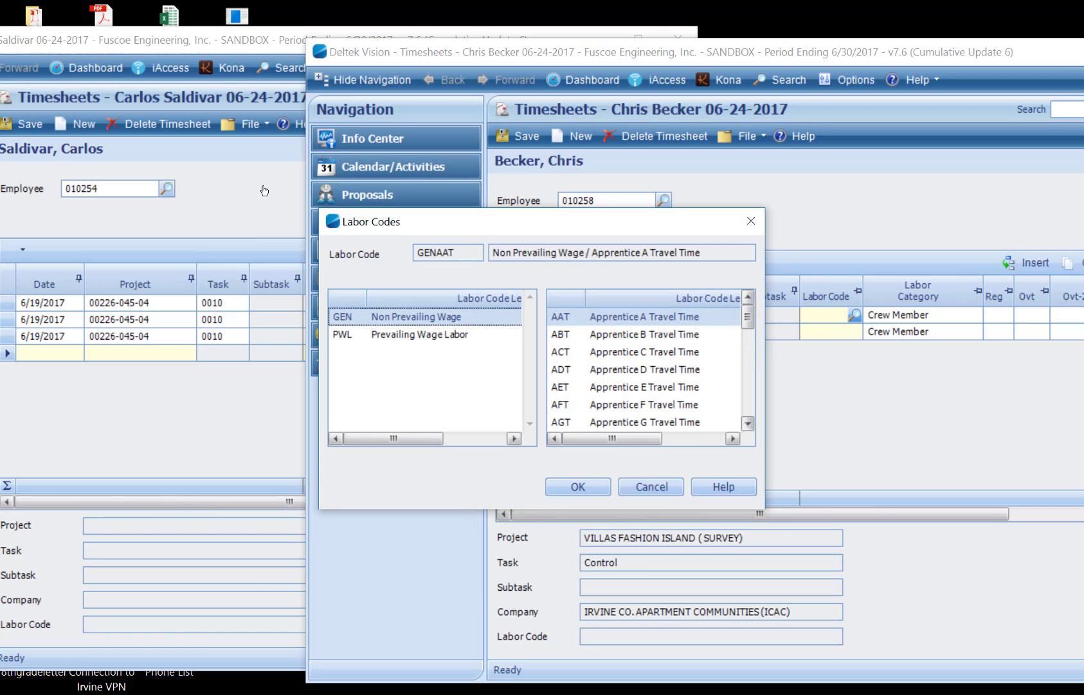
left_click(469, 335)
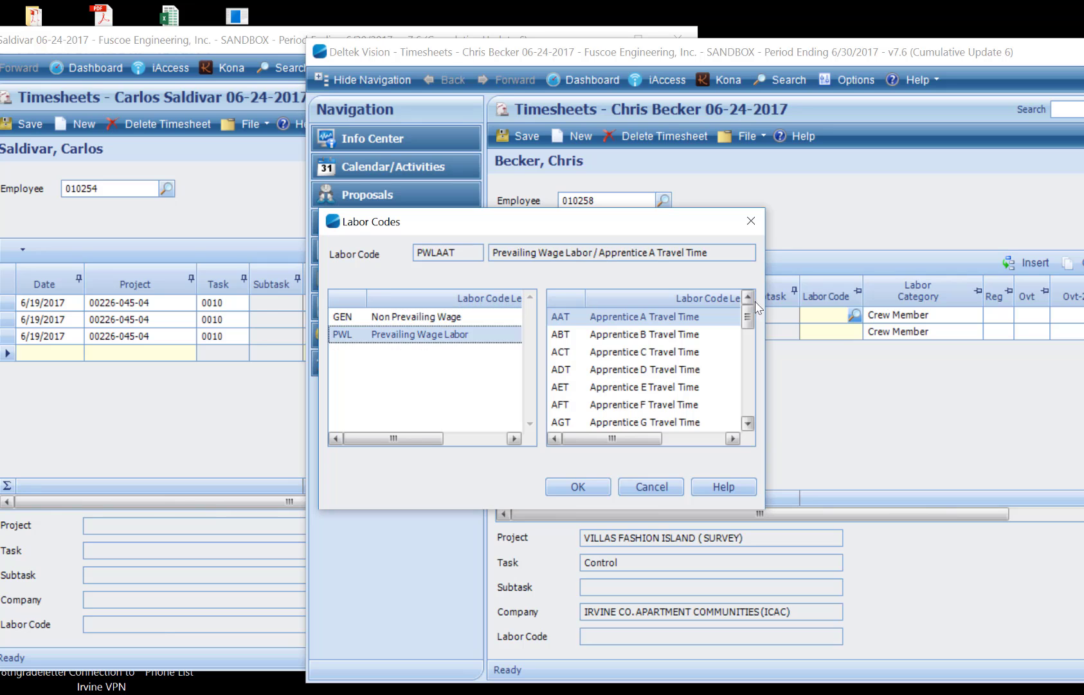
left_click_drag(750, 315, 749, 364)
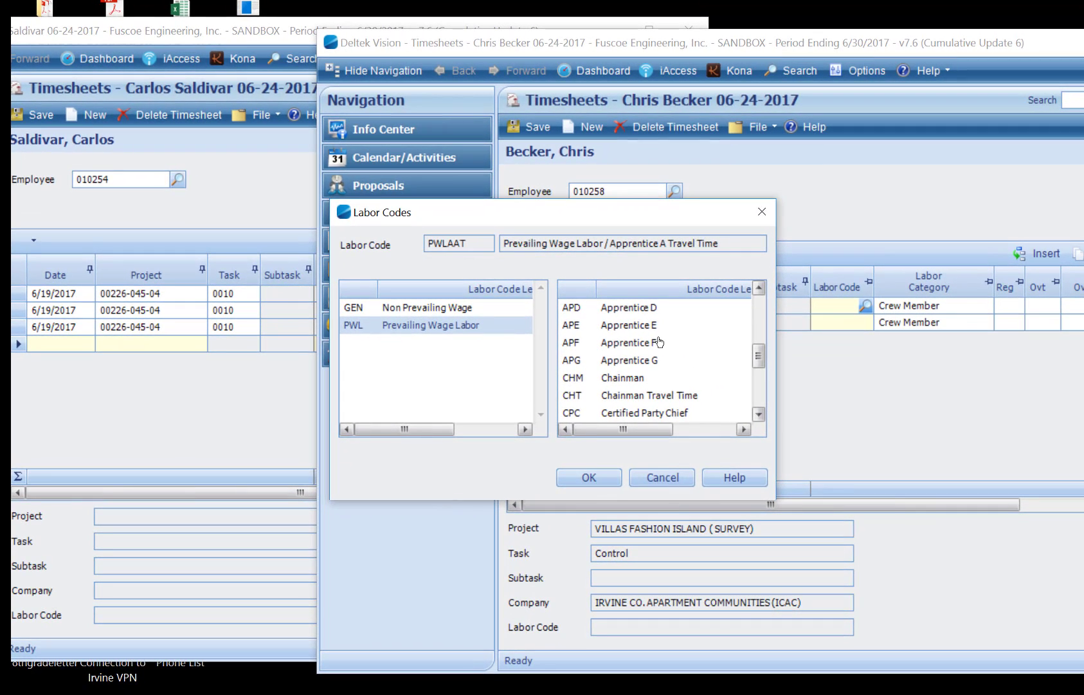
left_click(658, 341)
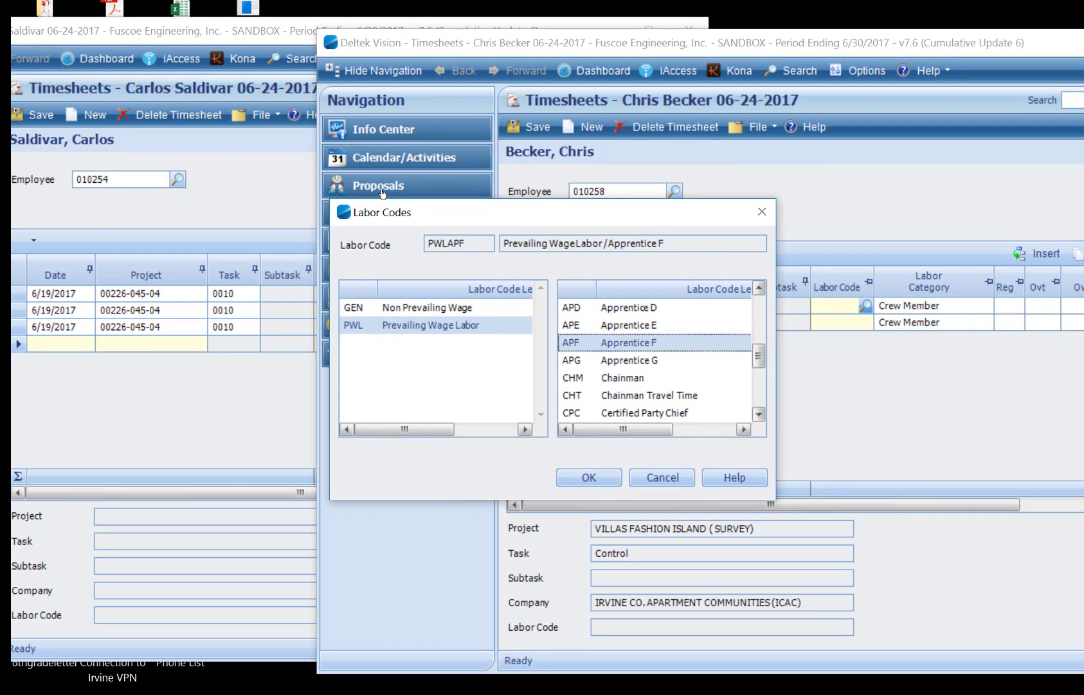
left_click(588, 477)
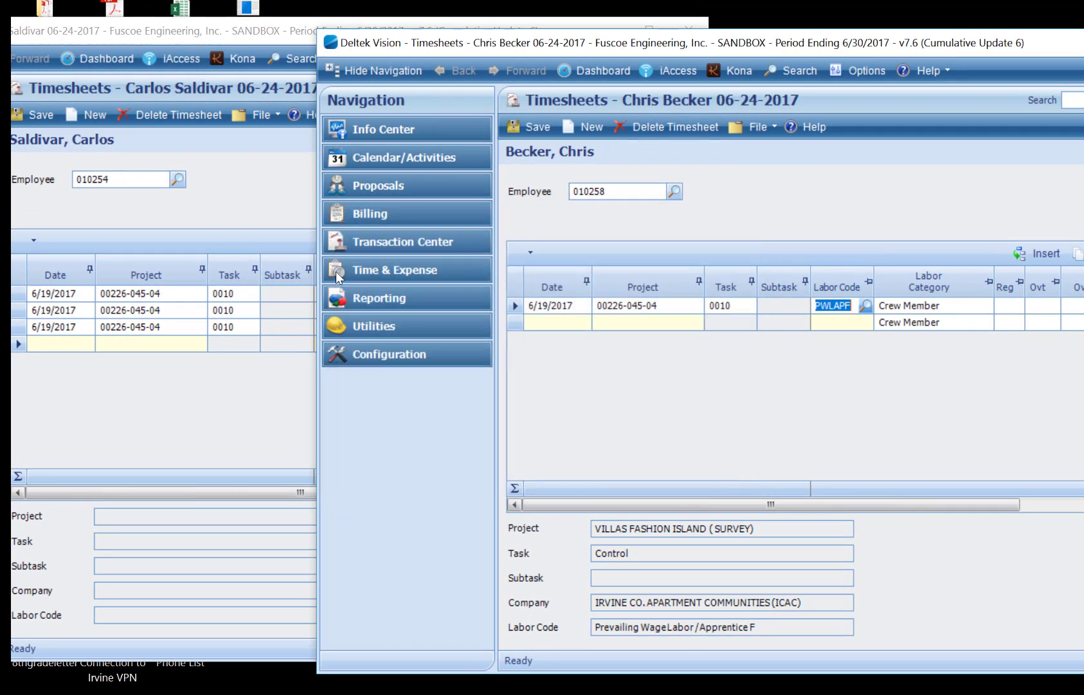
- Enter 8 regular hours on the second crew member's line, keeping the Crew Member labor category
left_click(924, 310)
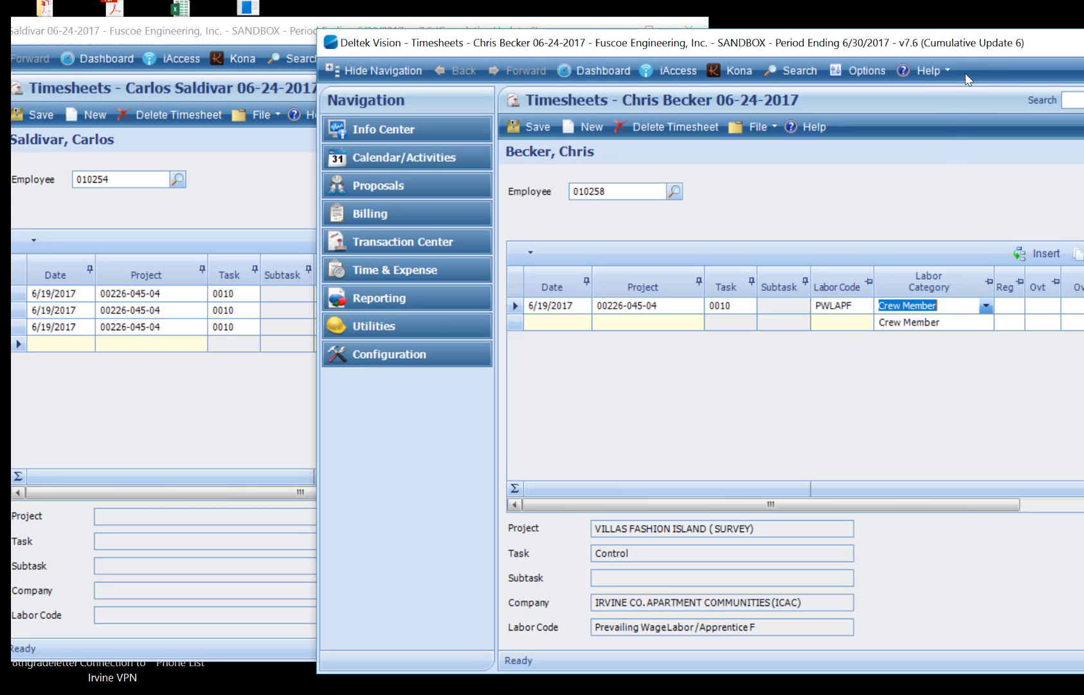
left_click_drag(966, 46, 794, 40)
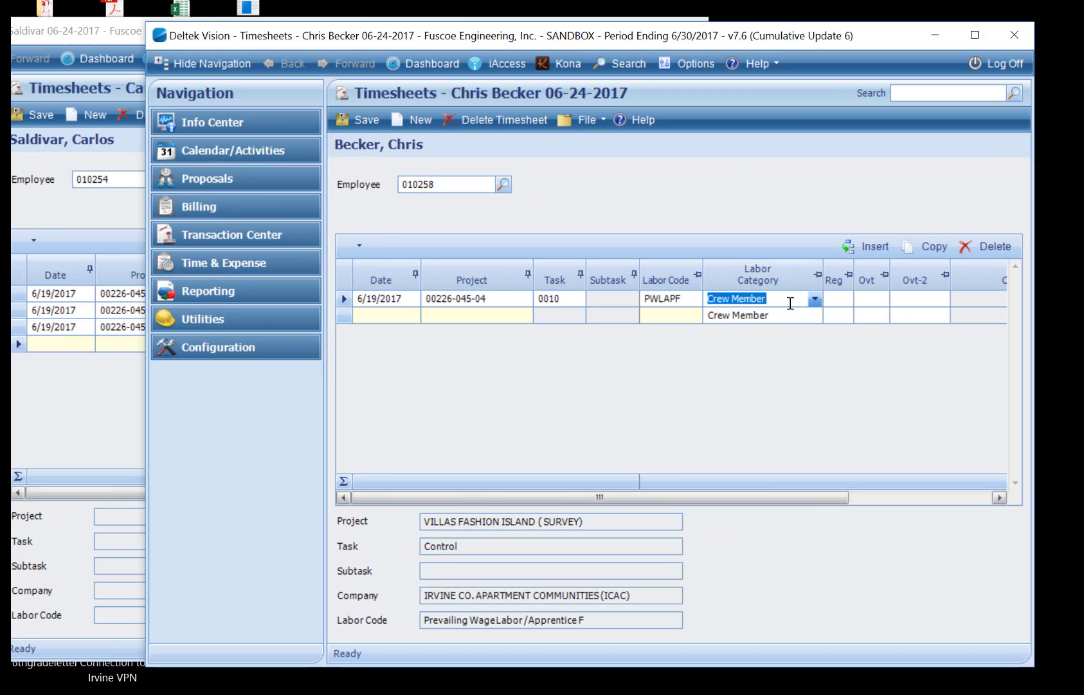
left_click(850, 300)
type("8")
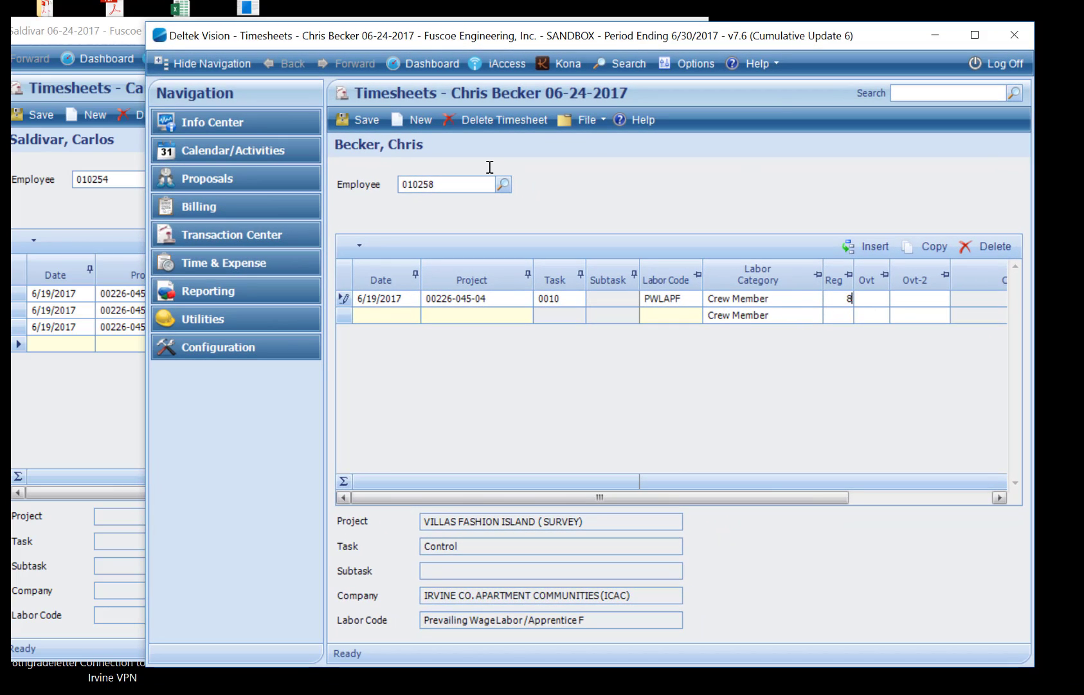
- Add the comment "CS" to the second crew member's line and save it
key("Tab")
key("Tab")
key("Tab")
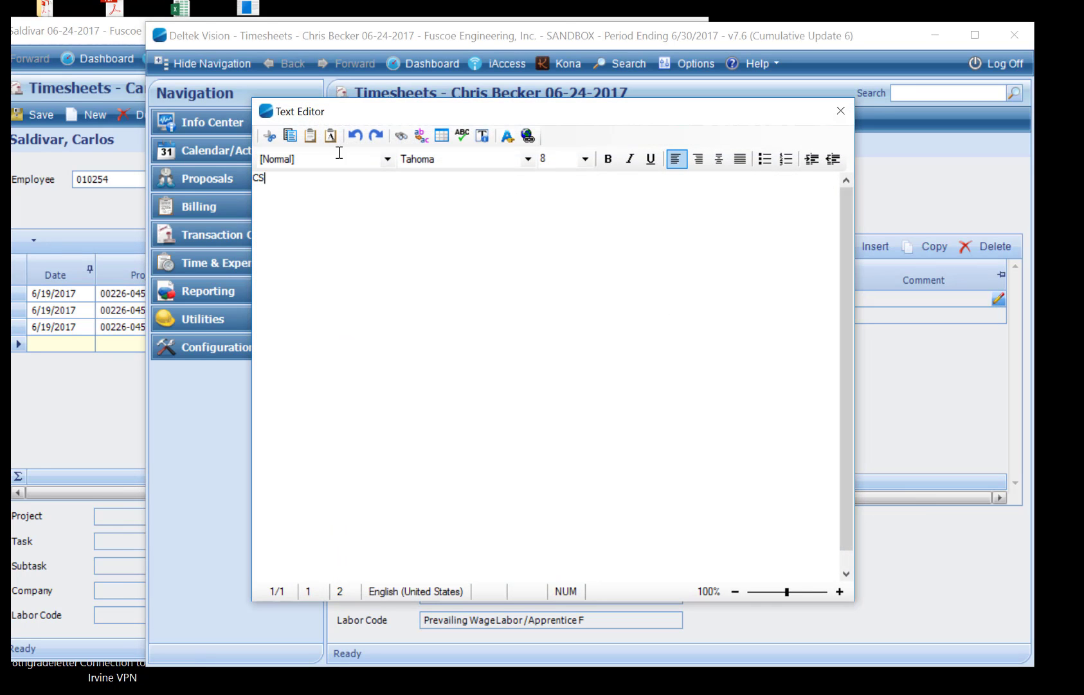
left_click(838, 113)
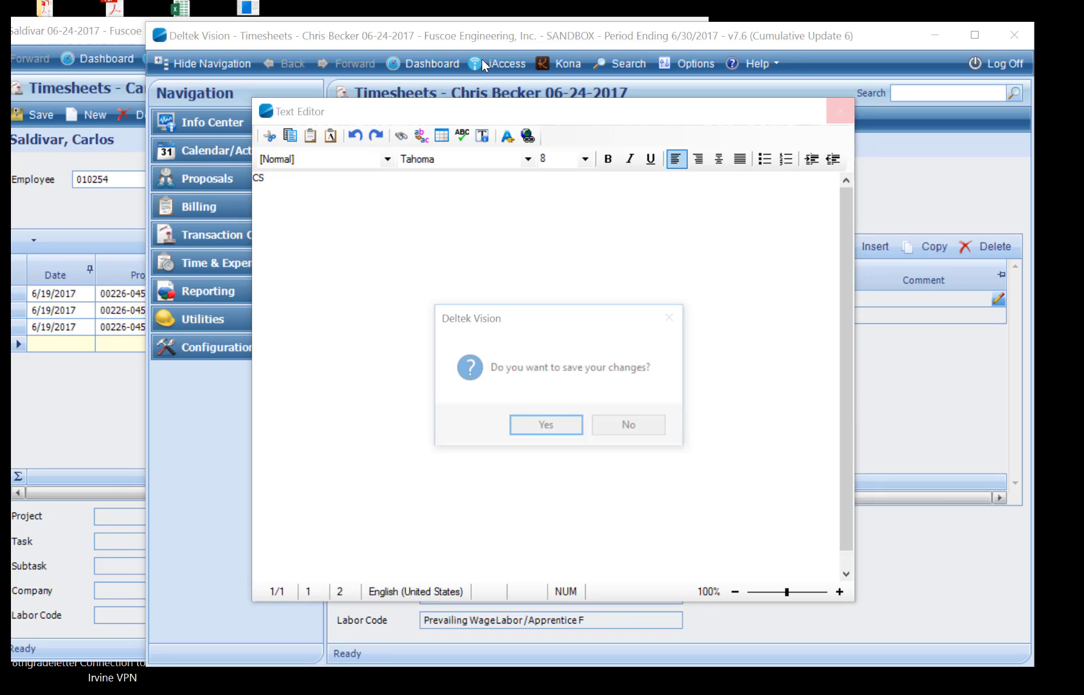
left_click(550, 426)
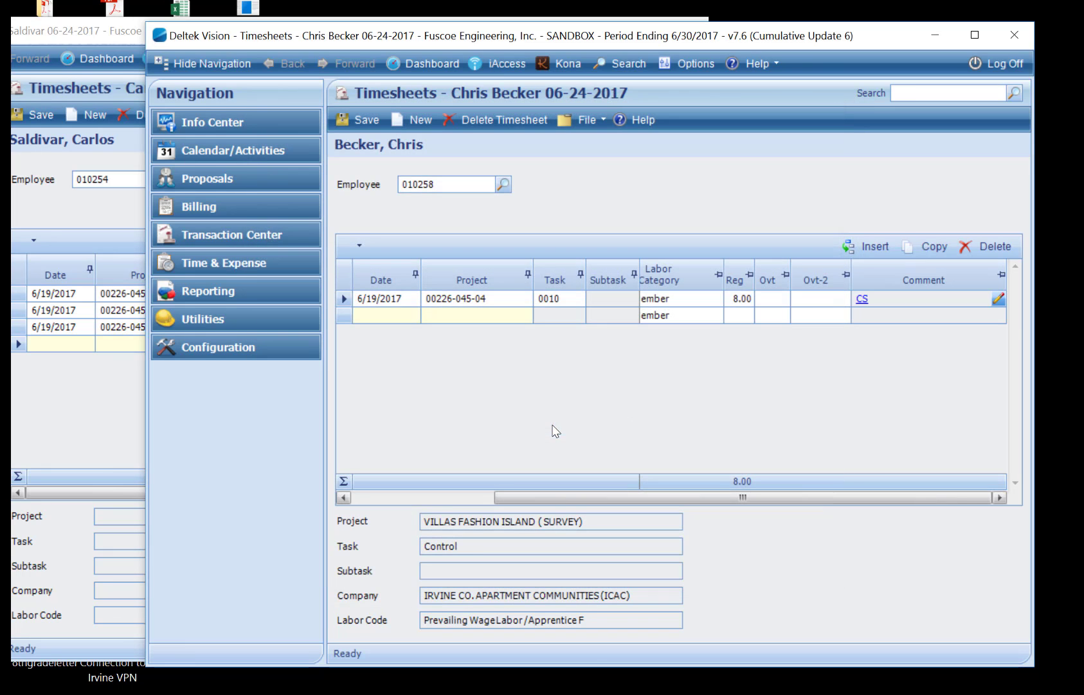
left_click(373, 497)
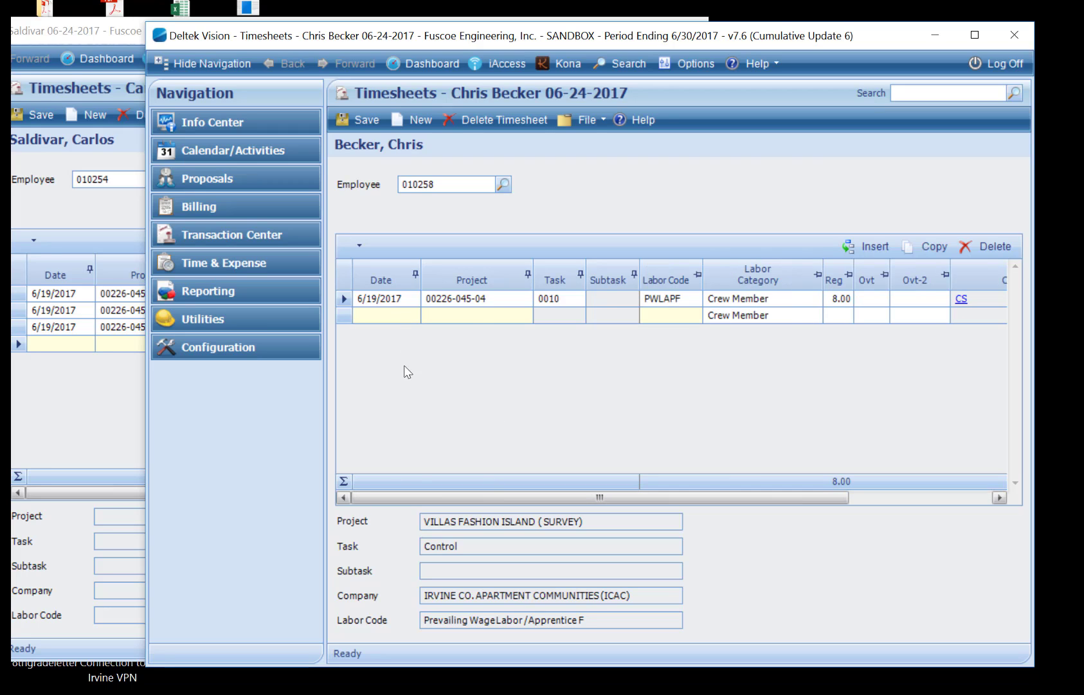
left_click(107, 347)
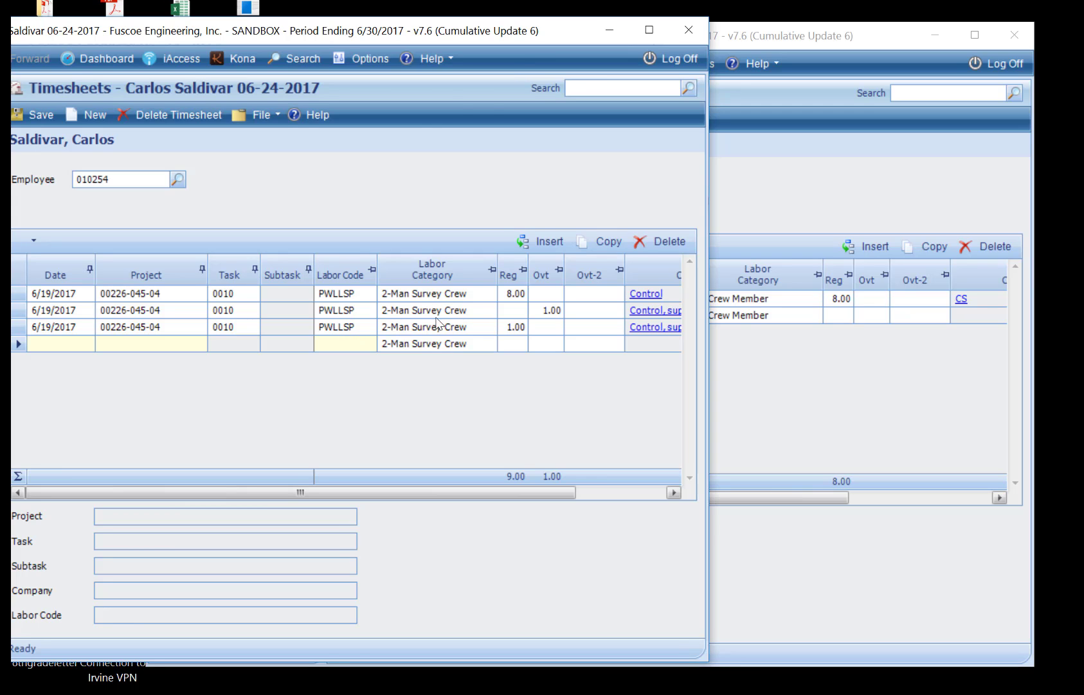
left_click(777, 304)
left_click(71, 206)
left_click(772, 305)
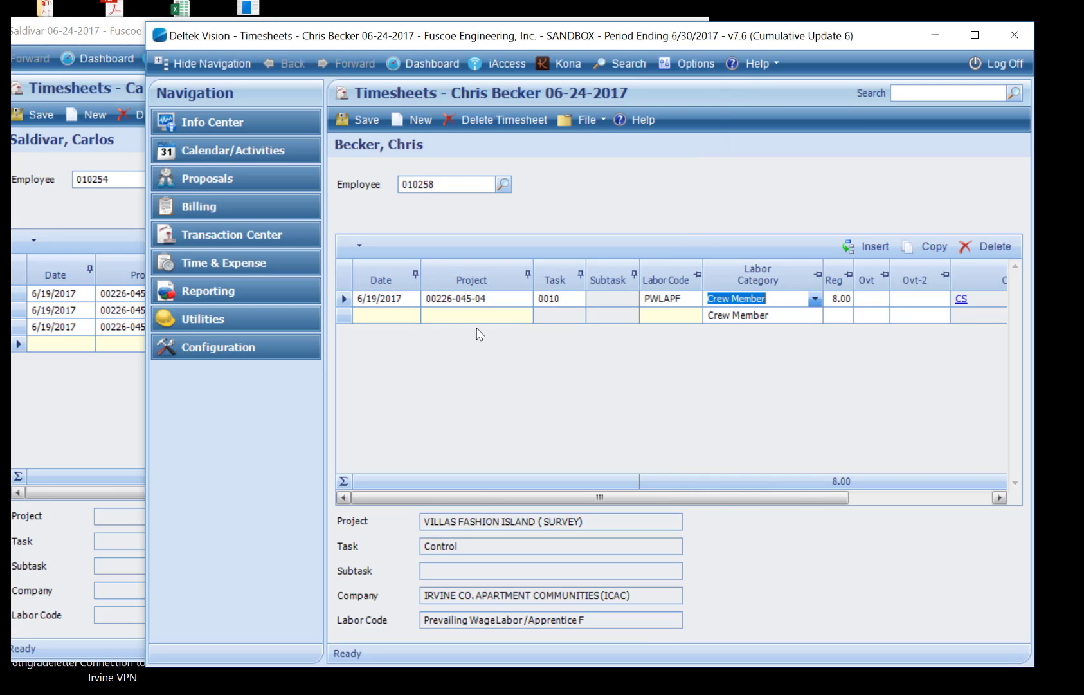
left_click(381, 317)
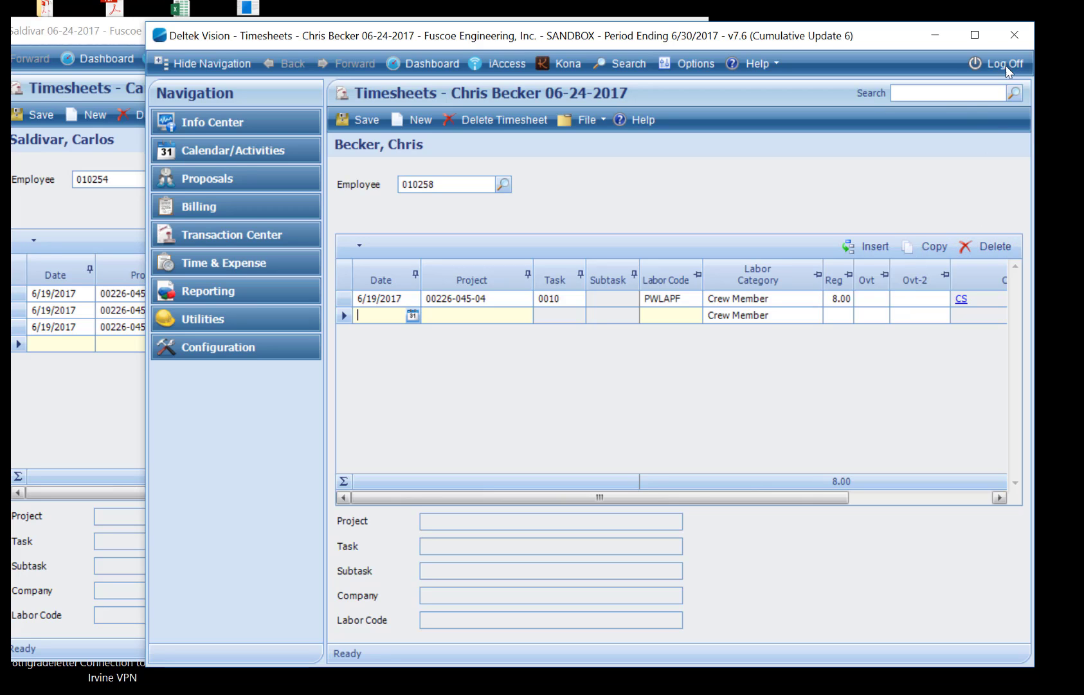
- Return to the first crew member's timesheet and enter project VACAT-000-00, task IRVN and subtask SURV on the 6/20/2017 line
left_click(1007, 43)
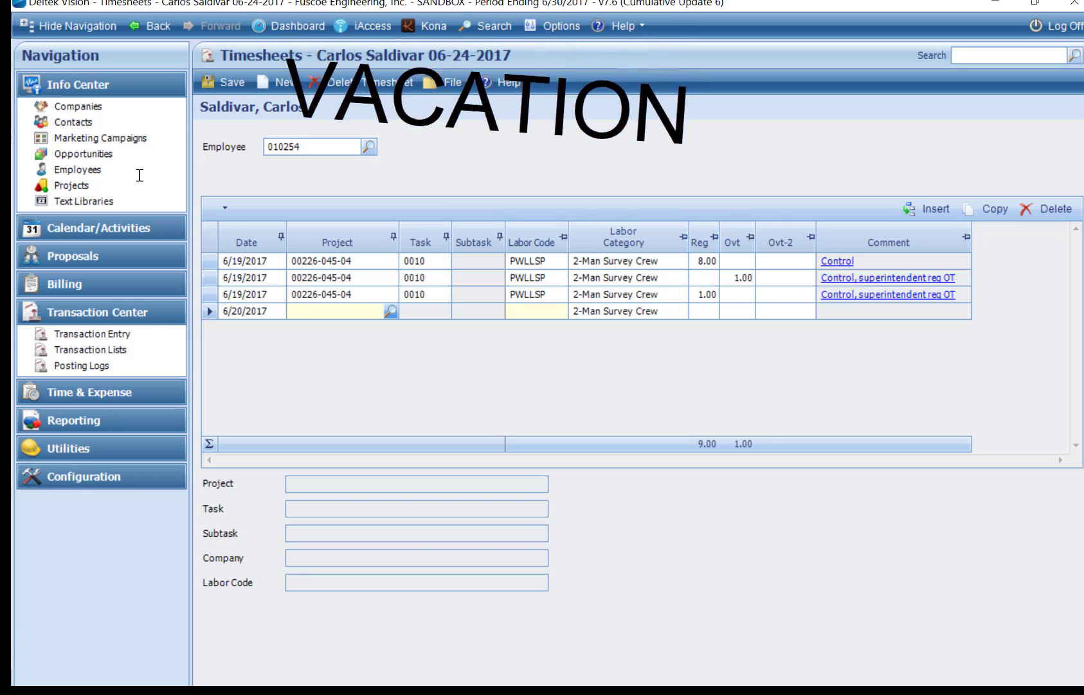
type("vaca")
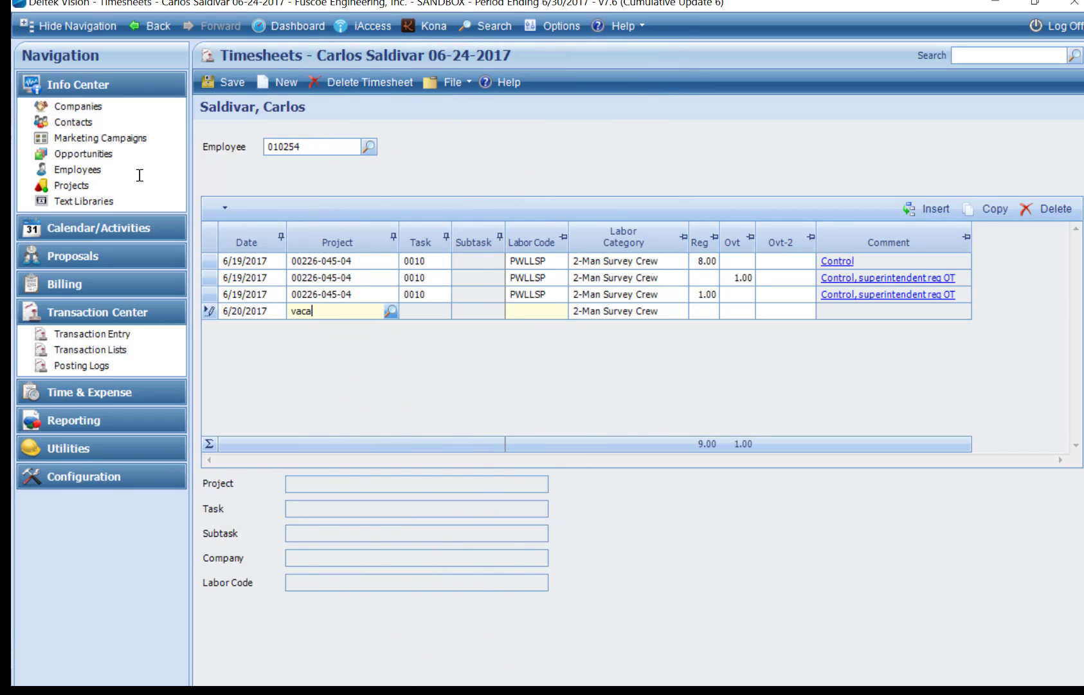
key("Tab")
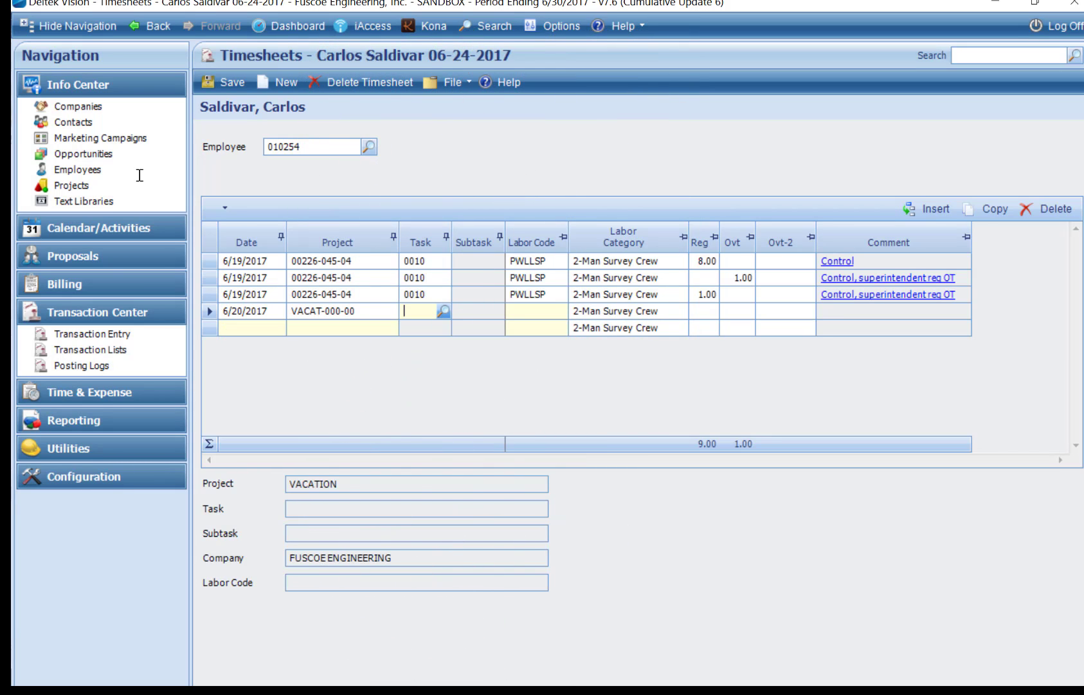
type("irv")
key("Tab")
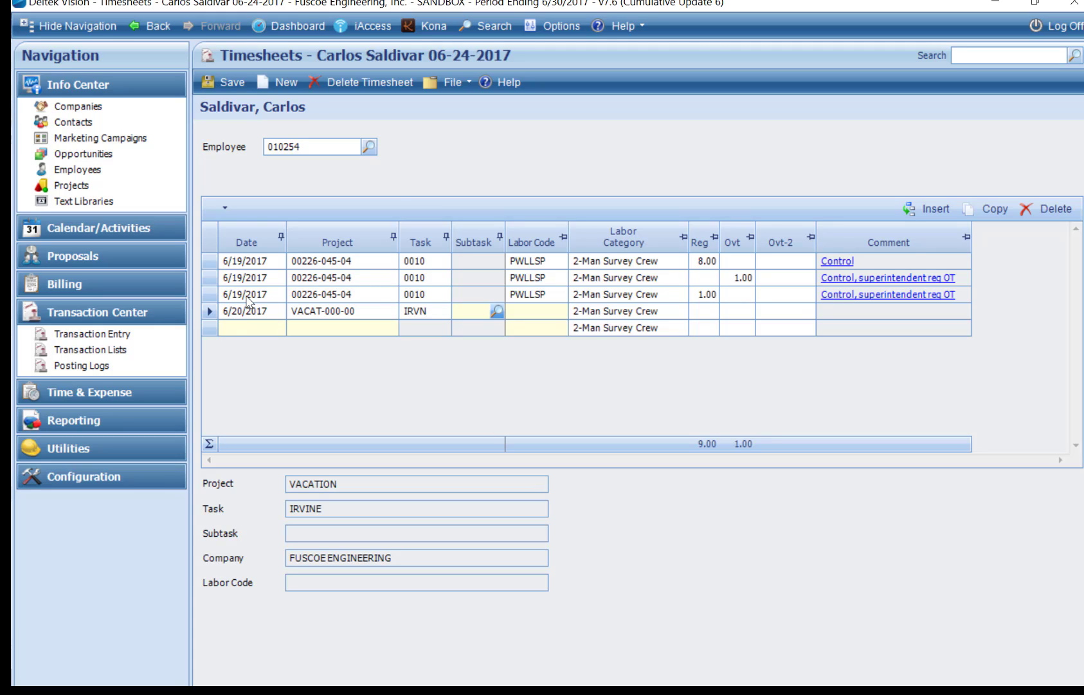
type("surv")
key("Tab")
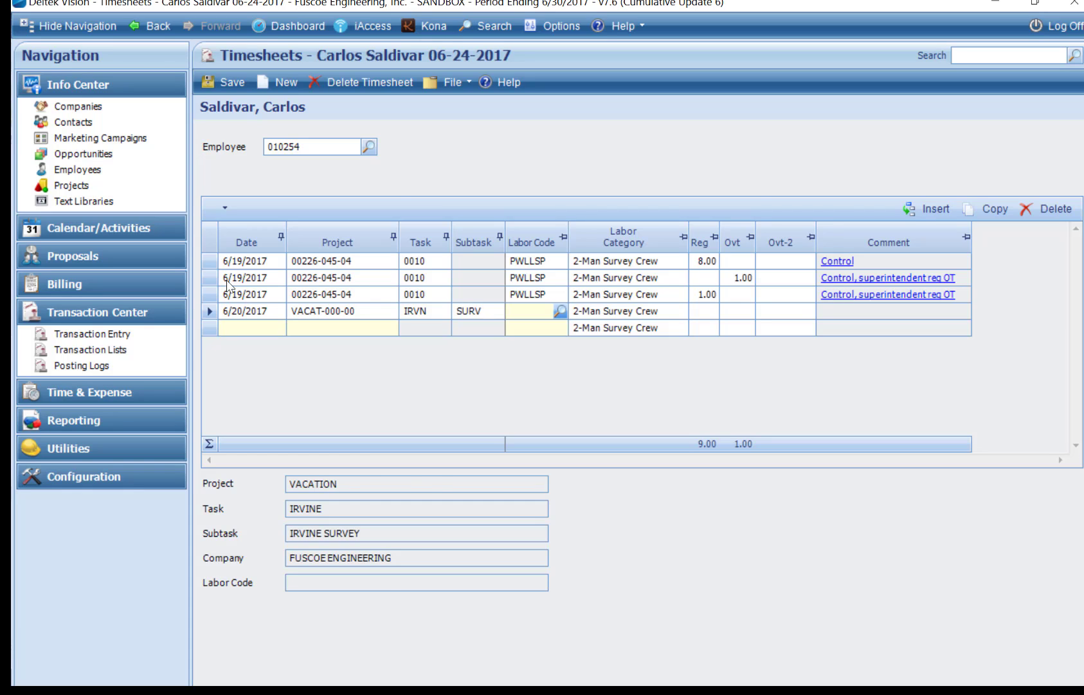
- Copy the labor code PWLLSP from the line above into the 6/20/2017 vacation line
key("Up")
key("ctrl+c")
key("Down")
key("ctrl+v")
key("Tab")
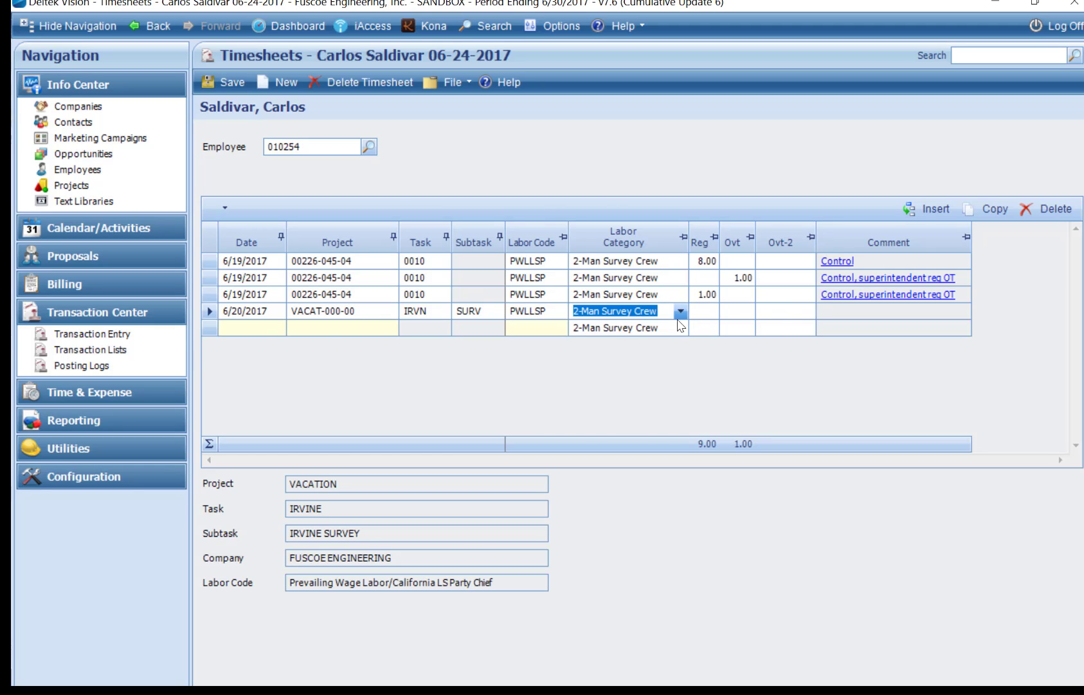
- Add the comment "Vacation" to the 6/20/2017 line and save it
left_click(938, 319)
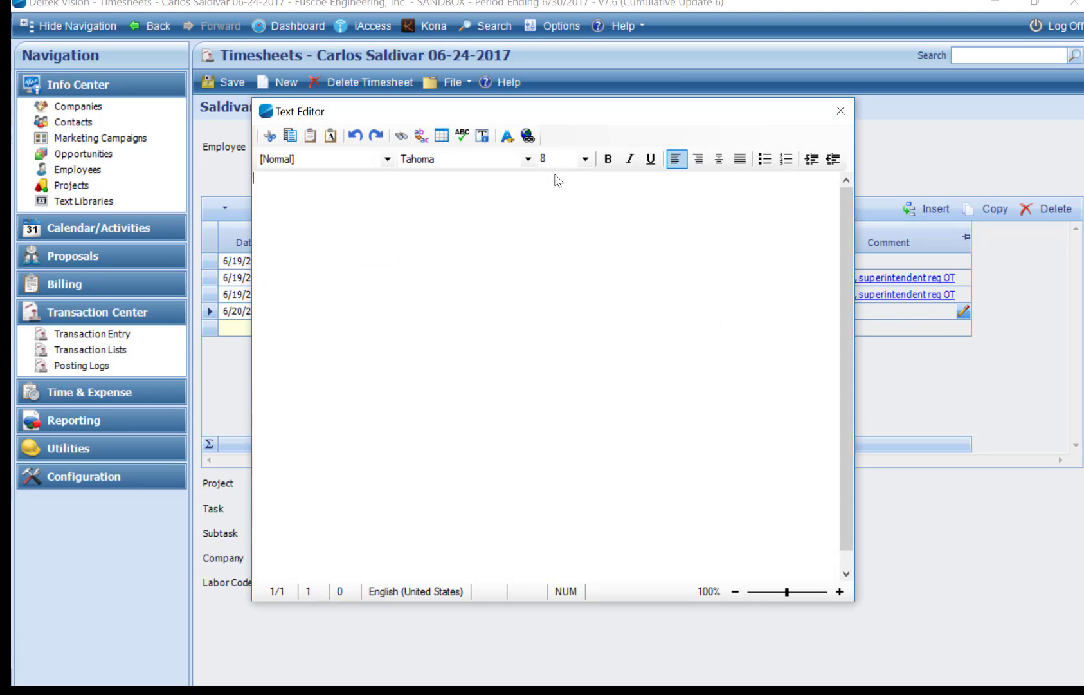
type("Vacation")
left_click(840, 110)
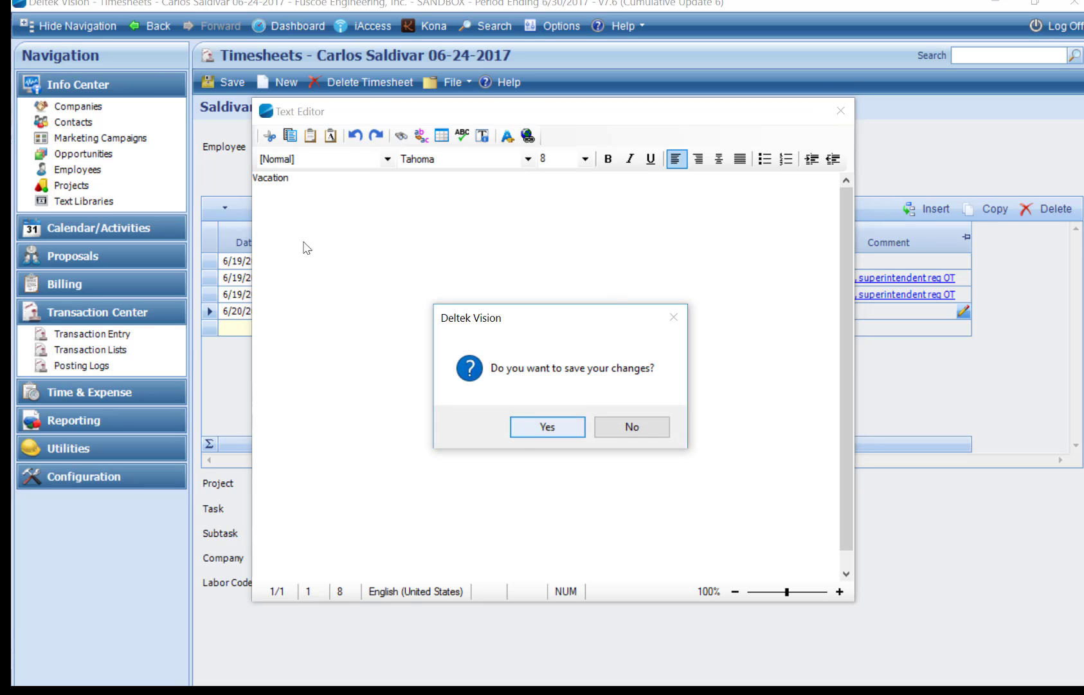
left_click(546, 426)
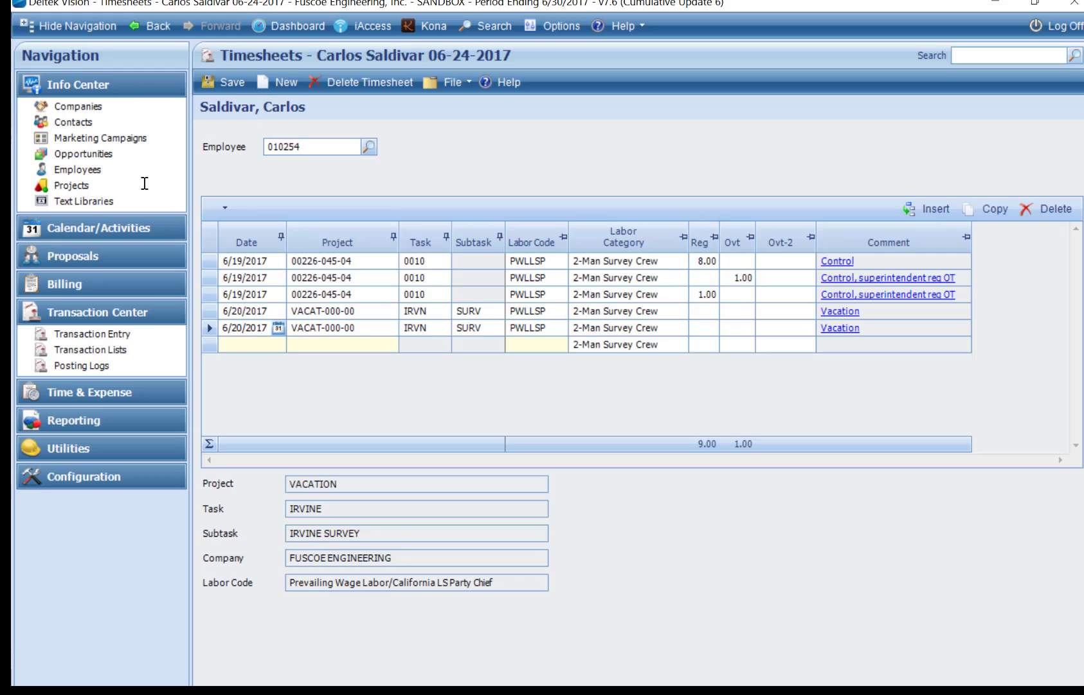
- Set the duplicated vacation line's date to 6/21/2017 and its project to HOLID-000-00
key("BackSpace")
type("1")
left_click(375, 331)
type("h")
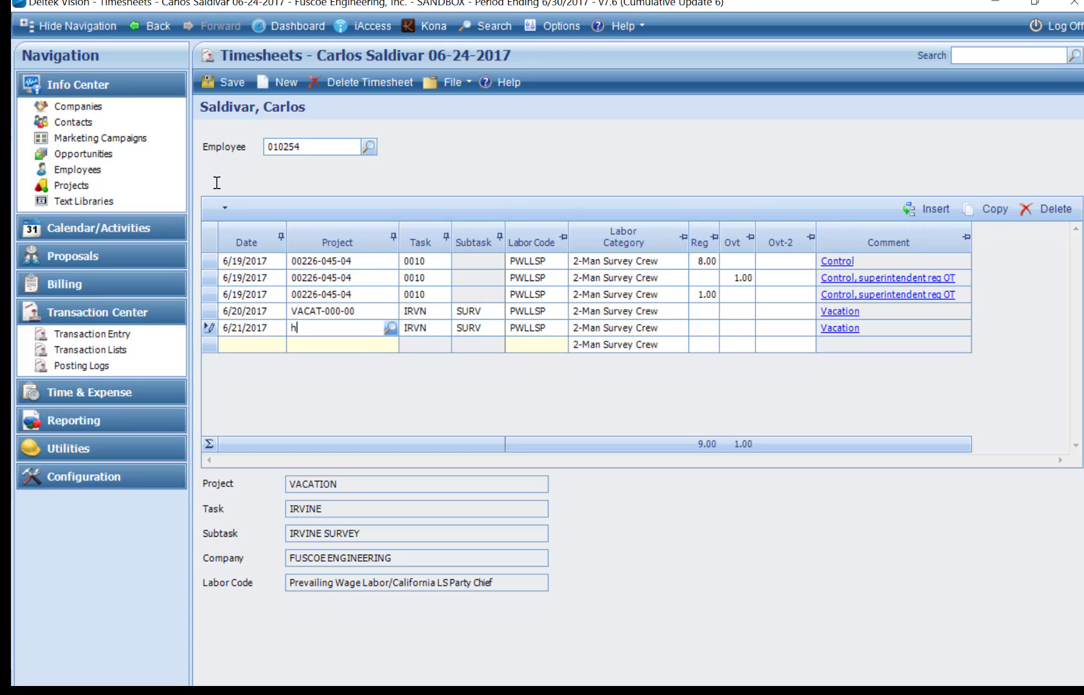
type("olid")
key("Tab")
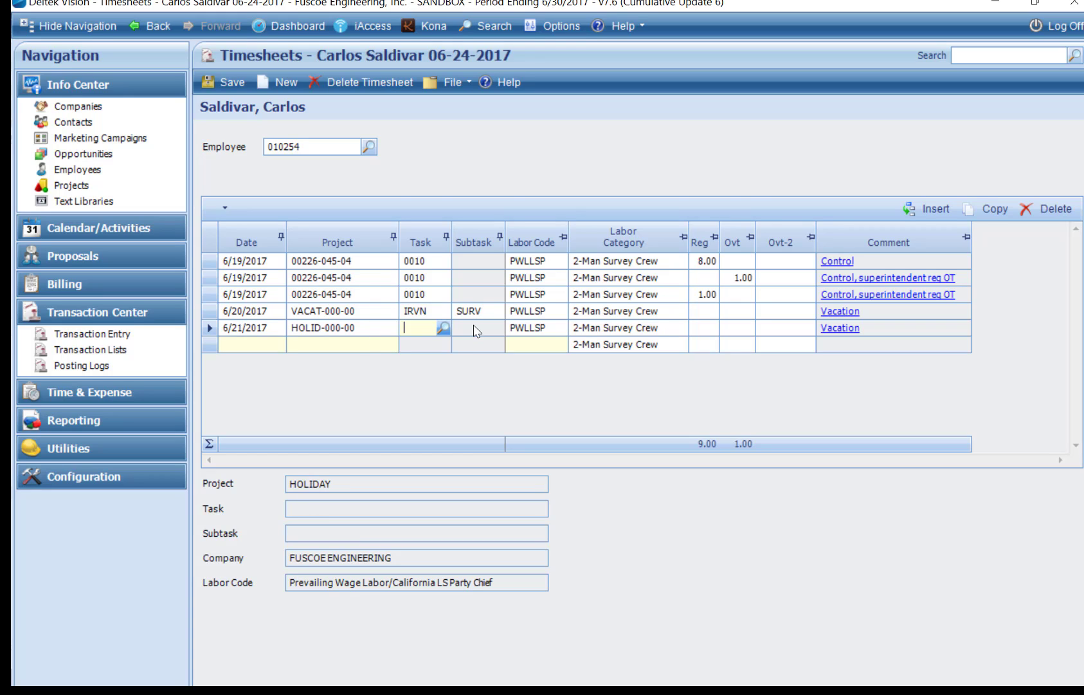
- Enter task IRVN and subtask SURV on the 6/21/2017 holiday line
type("irvn")
key("Tab")
type("s")
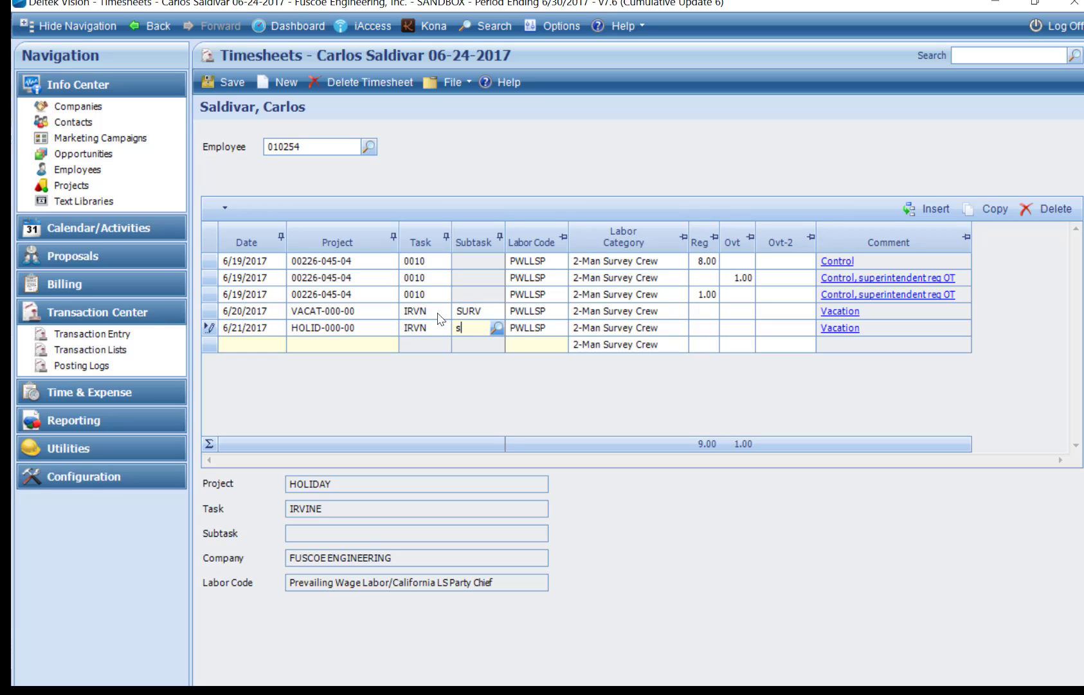
type("urv")
key("Tab")
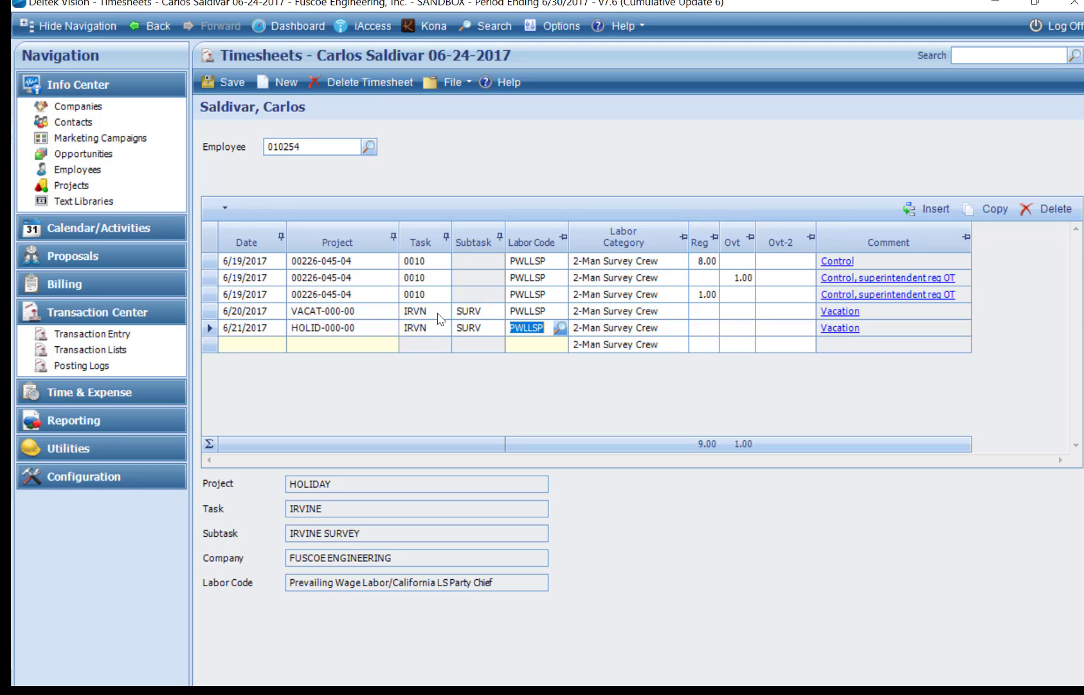
- Replace the 6/21/2017 line's comment with "Holiday" and save it
left_click(857, 328)
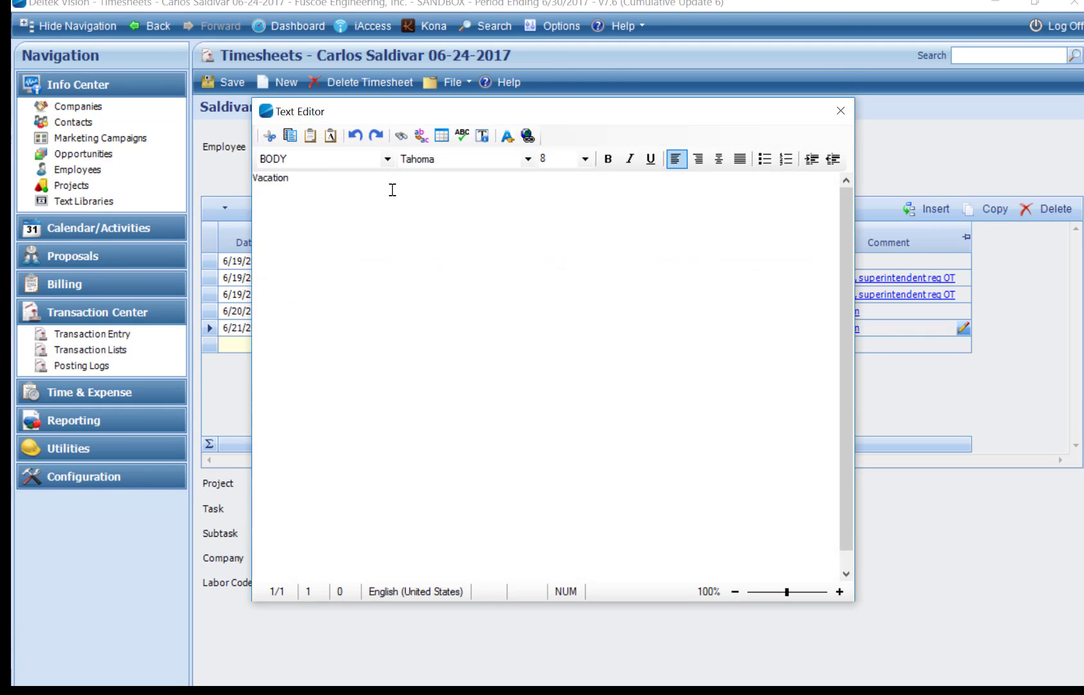
left_click_drag(372, 182, 241, 160)
type("Holiday")
left_click(840, 110)
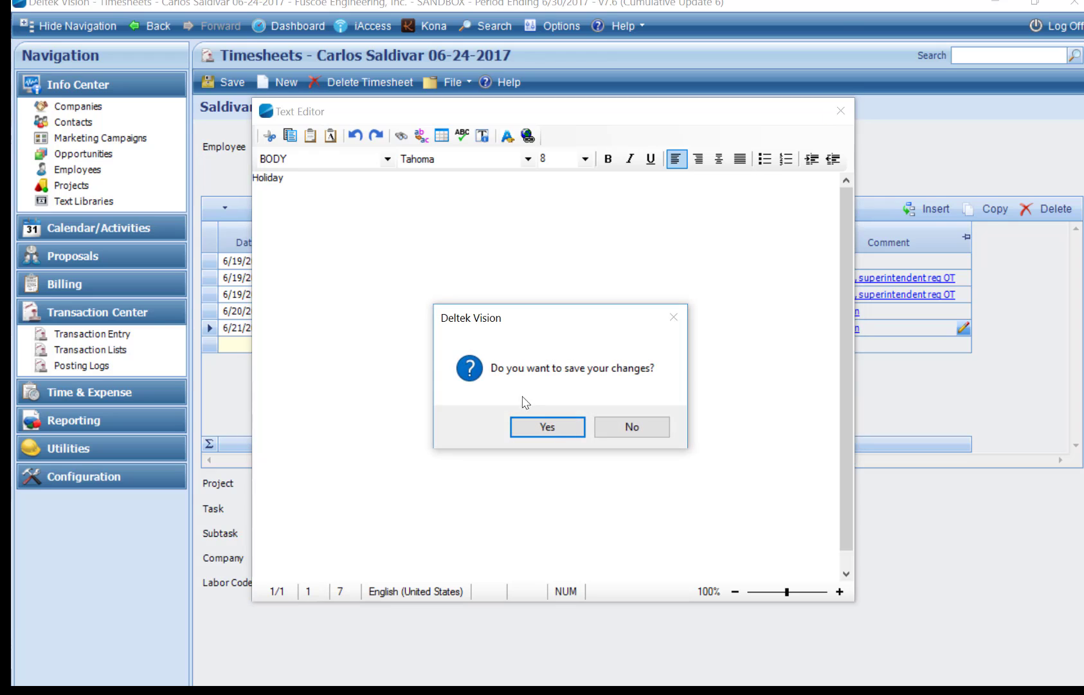
left_click(546, 426)
- Start a new timesheet line dated 6/22/2017 with the admin overhead project ADMIN-000-00
left_click(987, 209)
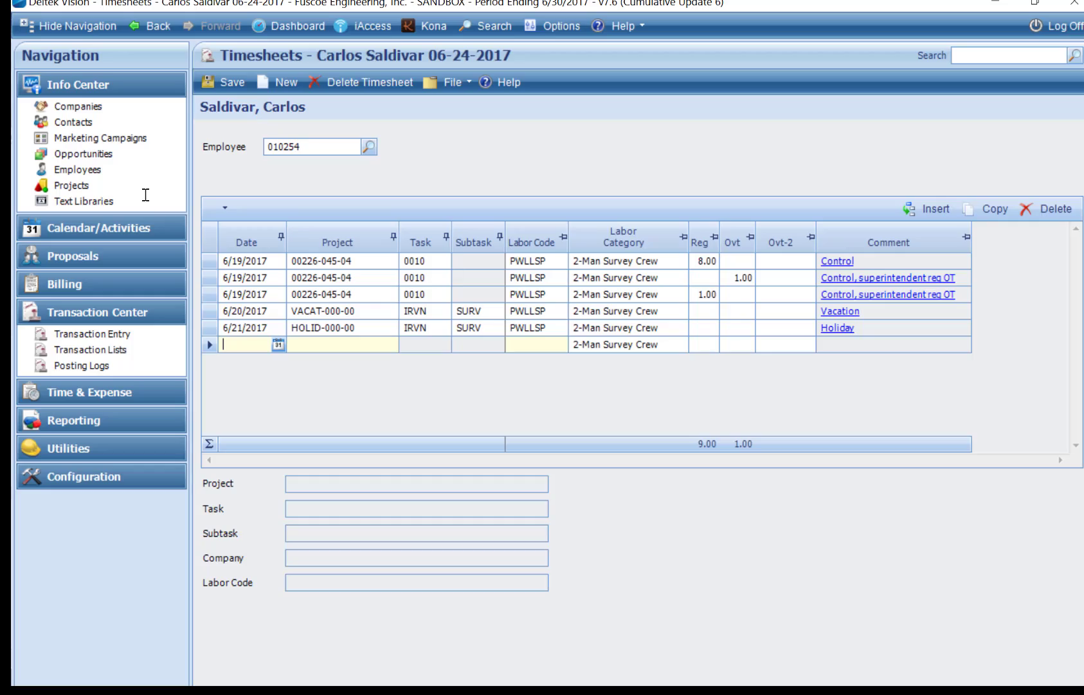
type("062217")
key("Tab")
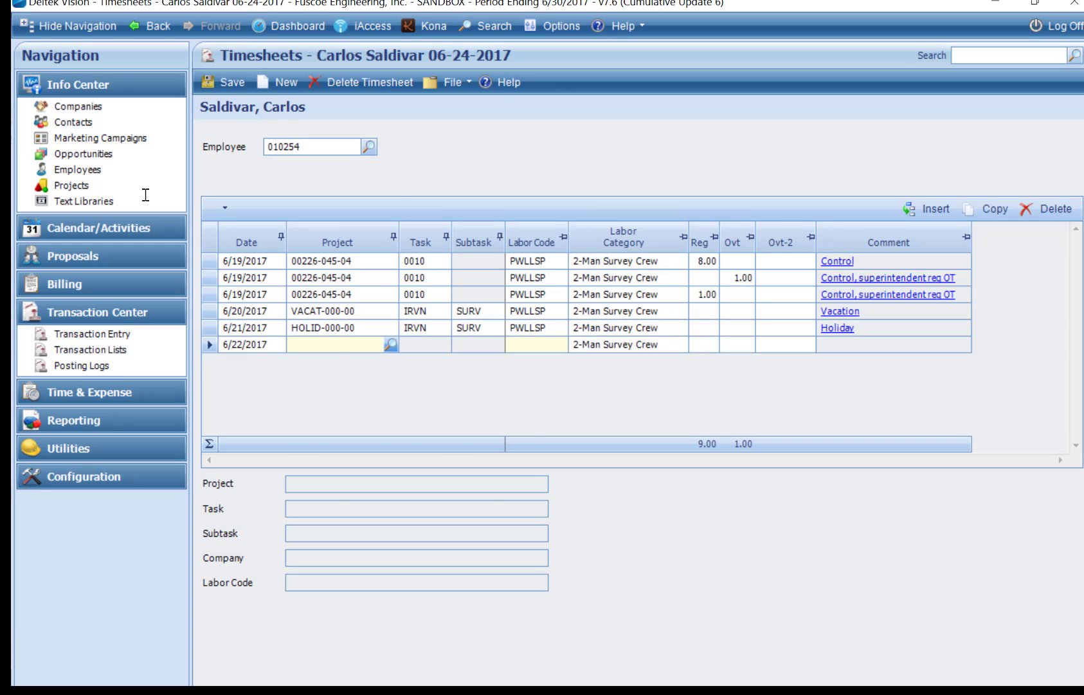
type("admin")
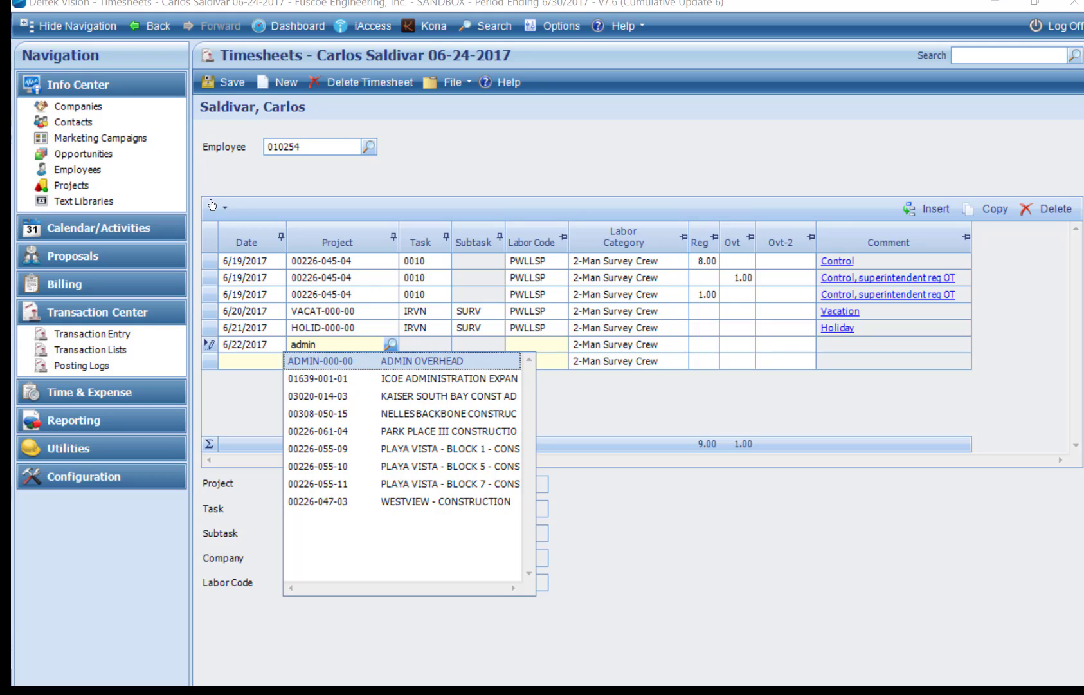
key("Tab")
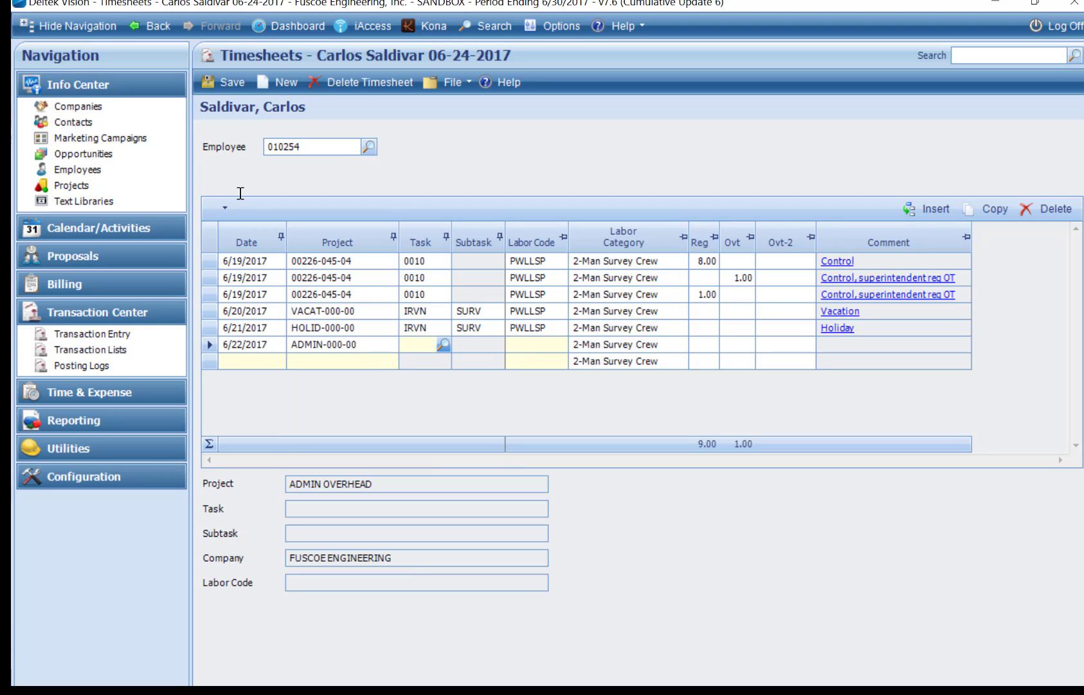
- Enter task IRVN, subtask SURV and labor code PWLLSP on the 6/22/2017 line, leaving its hours blank
type("ir")
key("Tab")
type("sur")
key("Tab")
type("pwl")
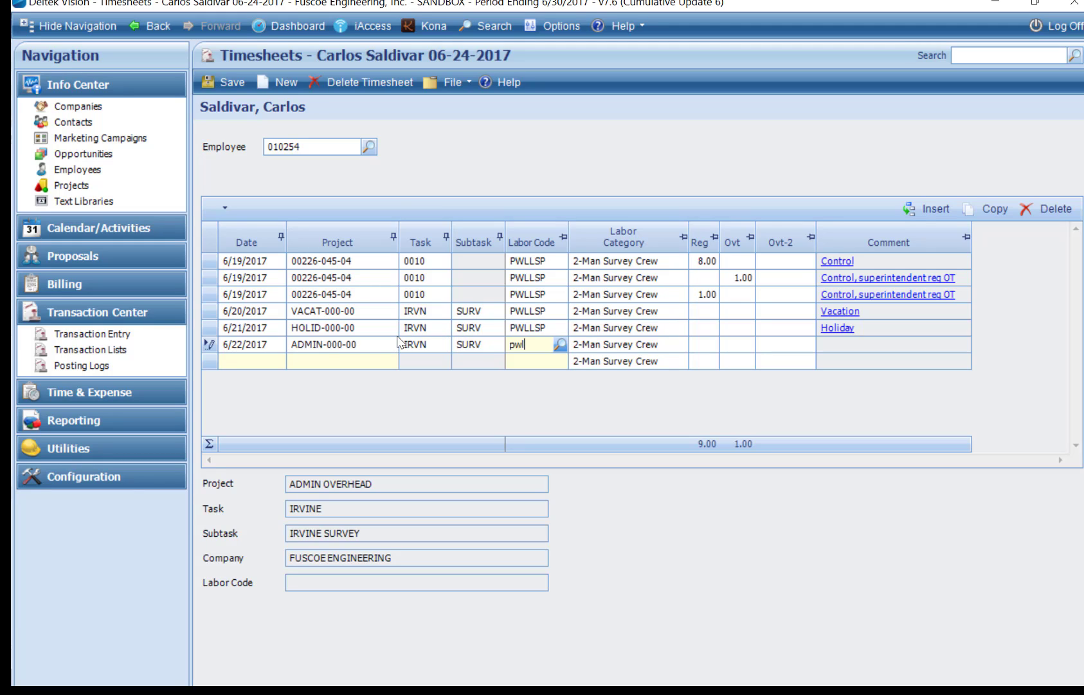
key("Tab")
key("Tab")
key("Tab")
key("Tab")
key("Tab")
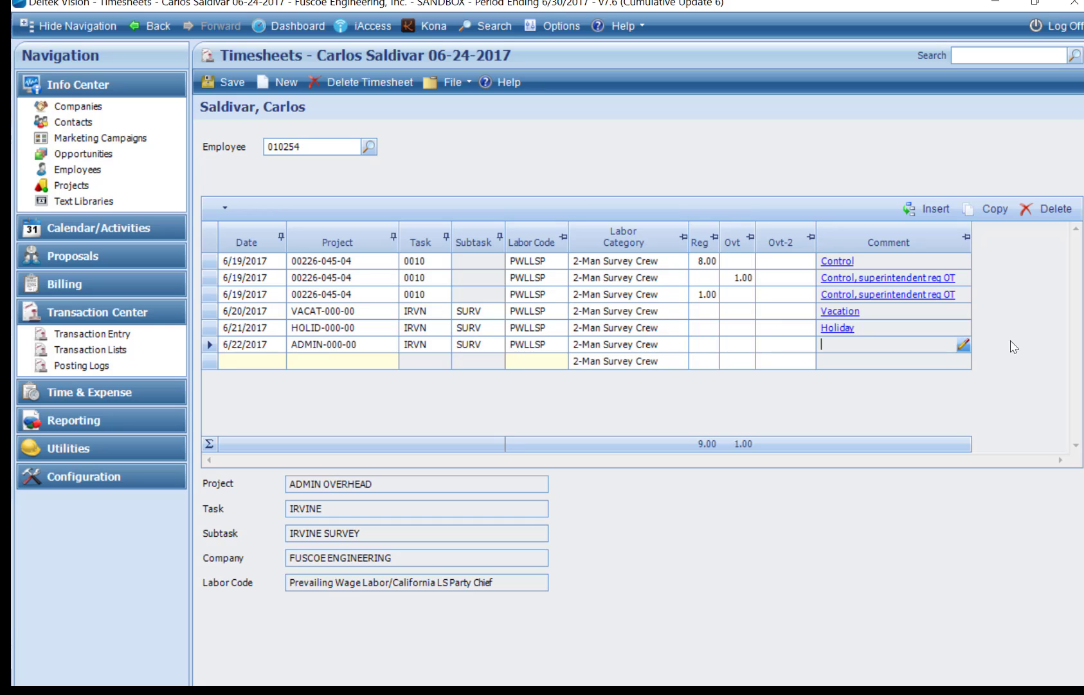
- Add the comment "Off no work" to the 6/22/2017 line and save it
left_click(963, 344)
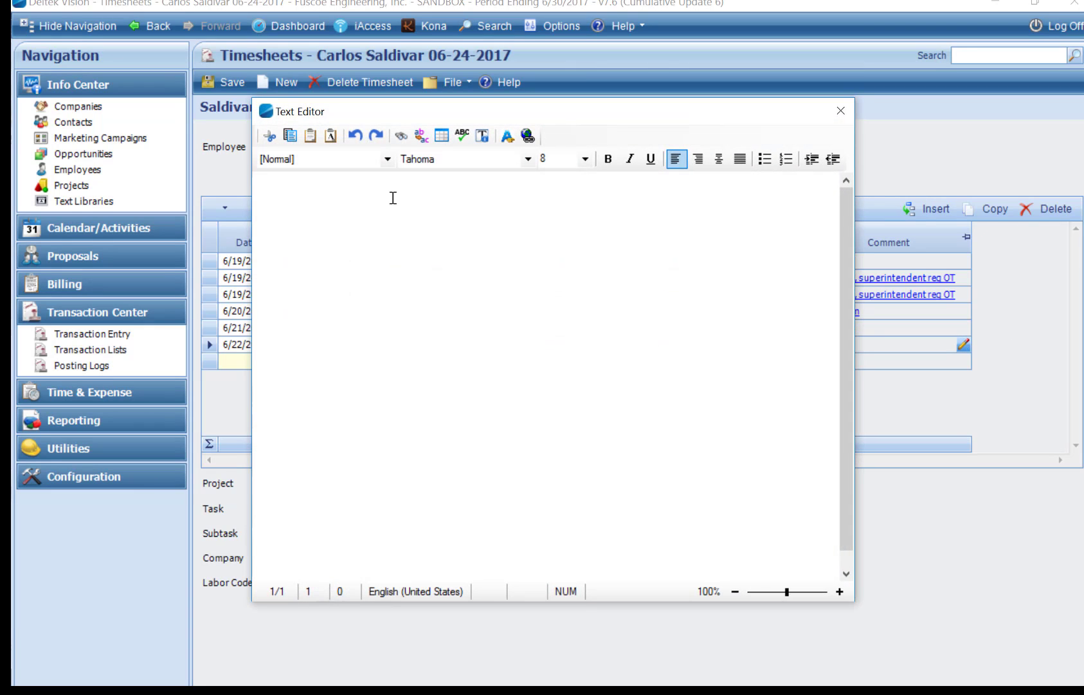
type("Off no work")
left_click(840, 112)
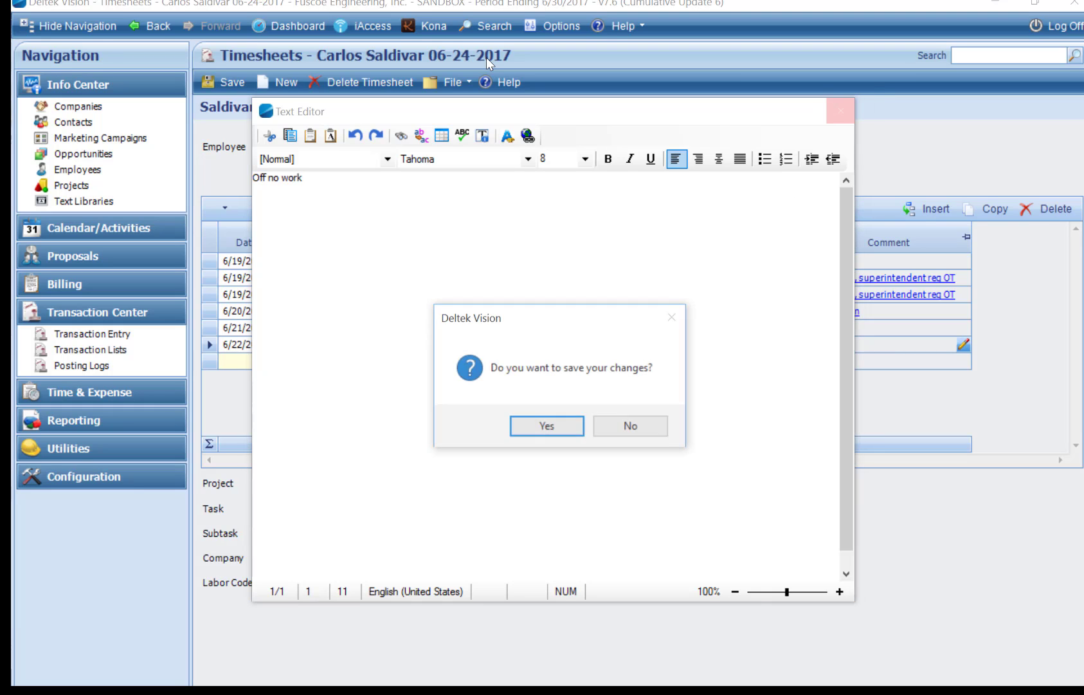
left_click(532, 425)
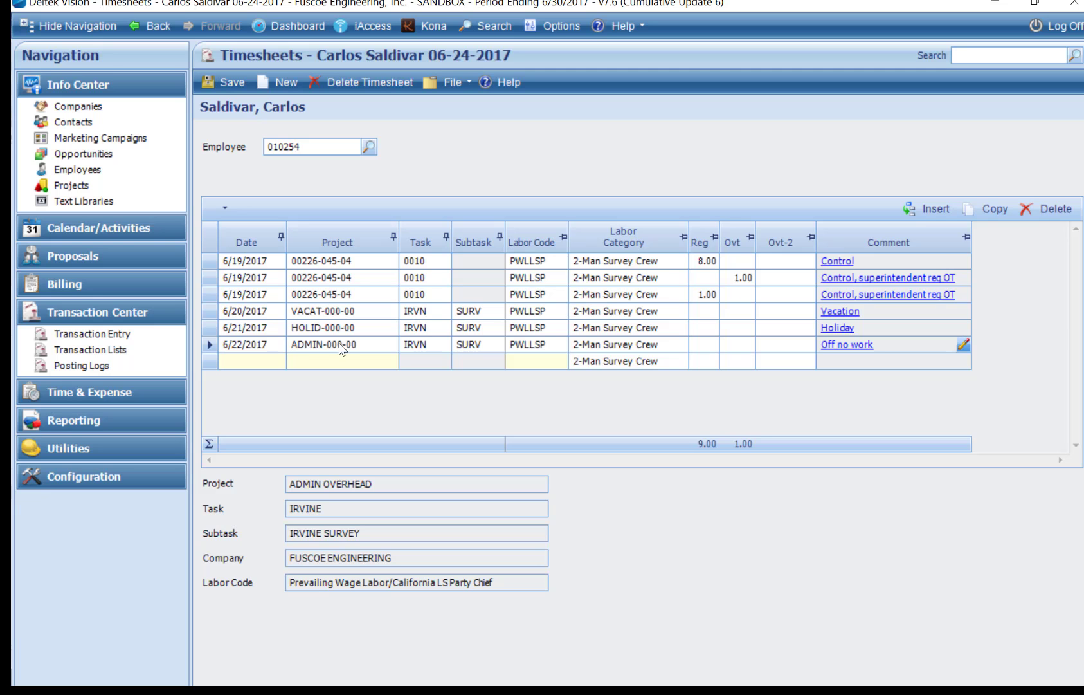
- Duplicate the 6/22/2017 admin line and set the copy's date to 6/23/2017
left_click(994, 205)
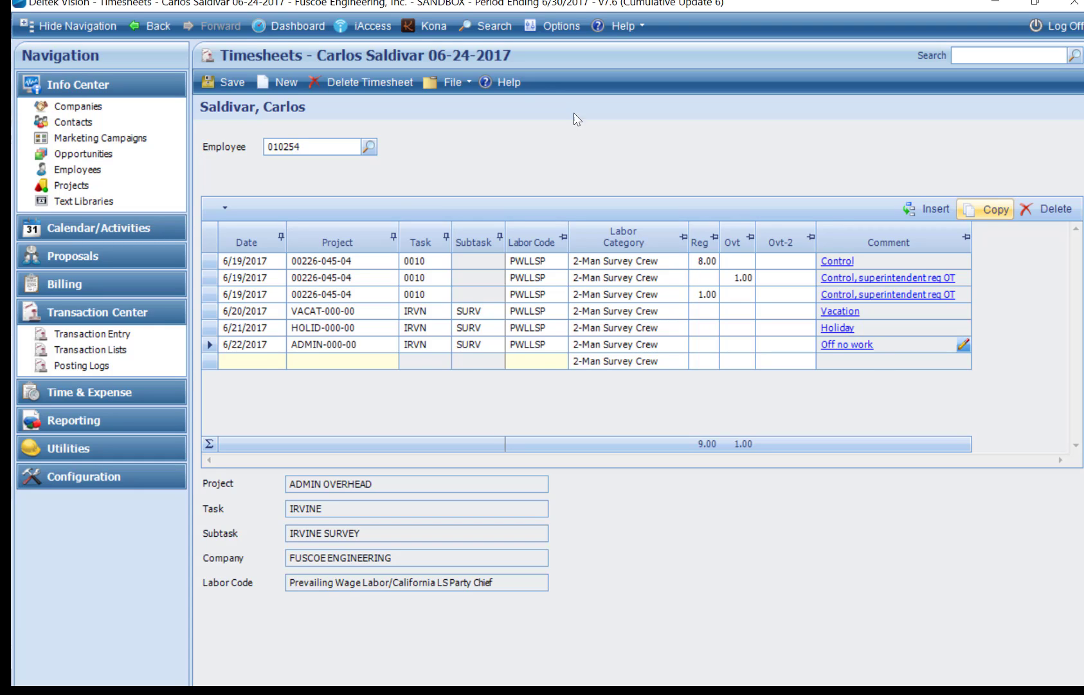
left_click(248, 364)
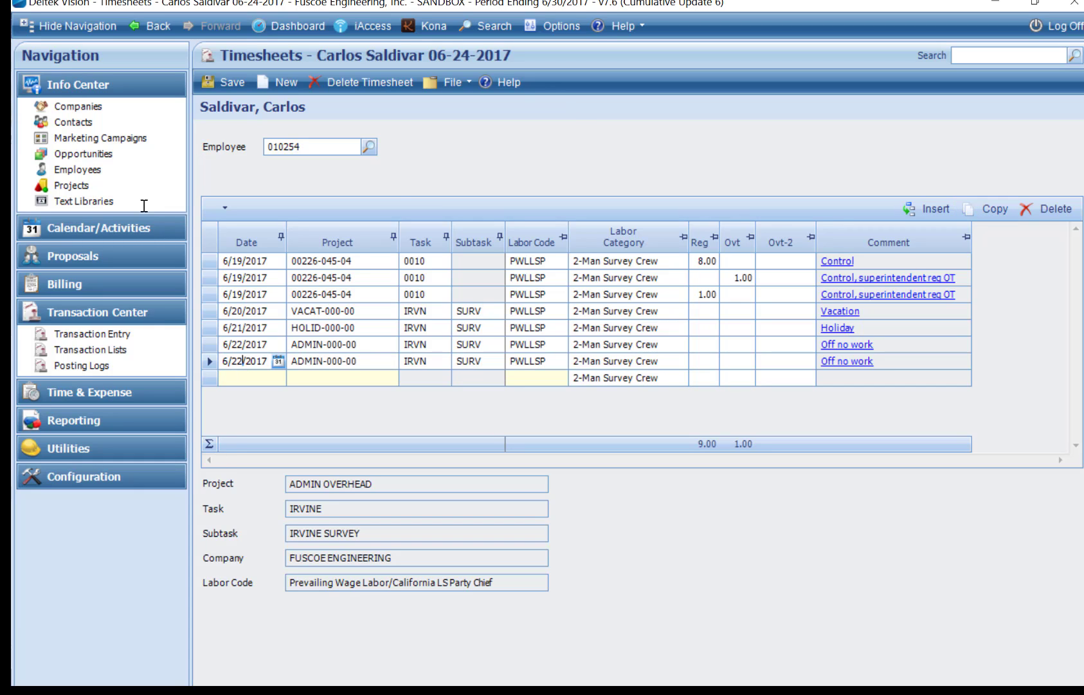
key("BackSpace")
type("3")
key("Tab")
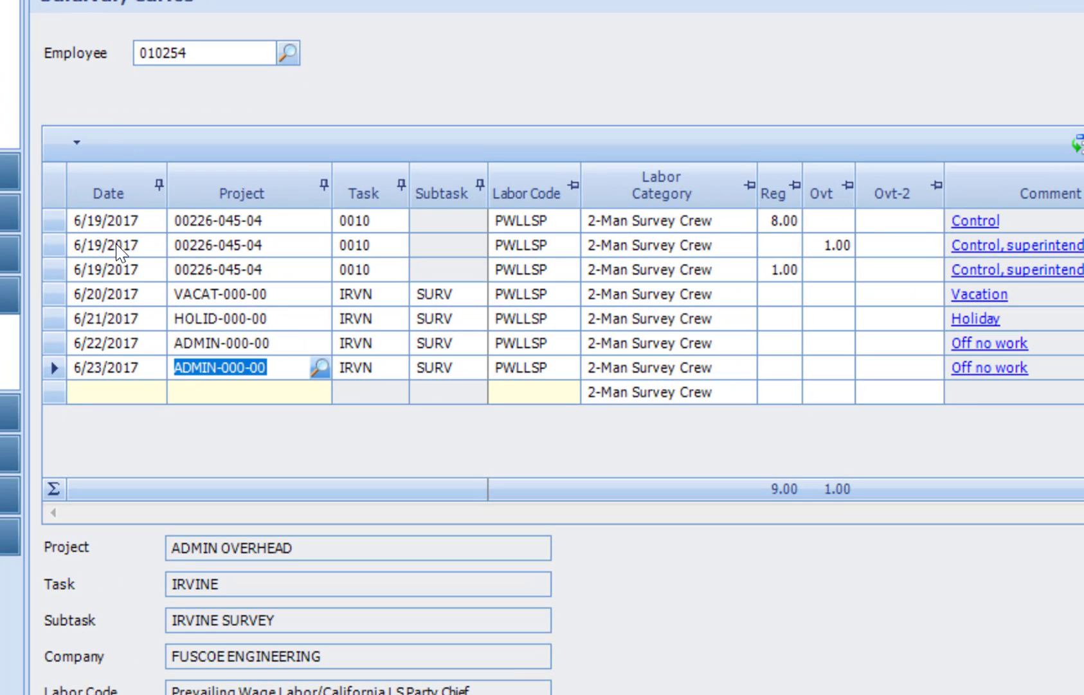
- Set the 6/23/2017 line's project to SICKL-000-00 with task IRVN and subtask SURV
type("sc")
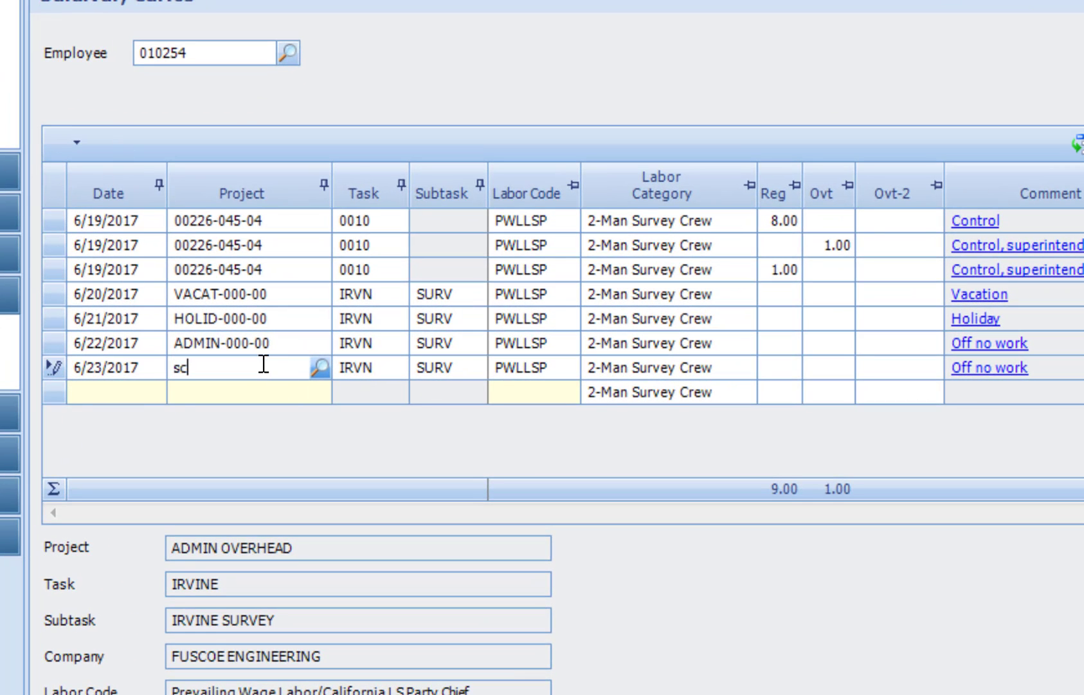
key("BackSpace")
type("ick")
key("Tab")
type("irv")
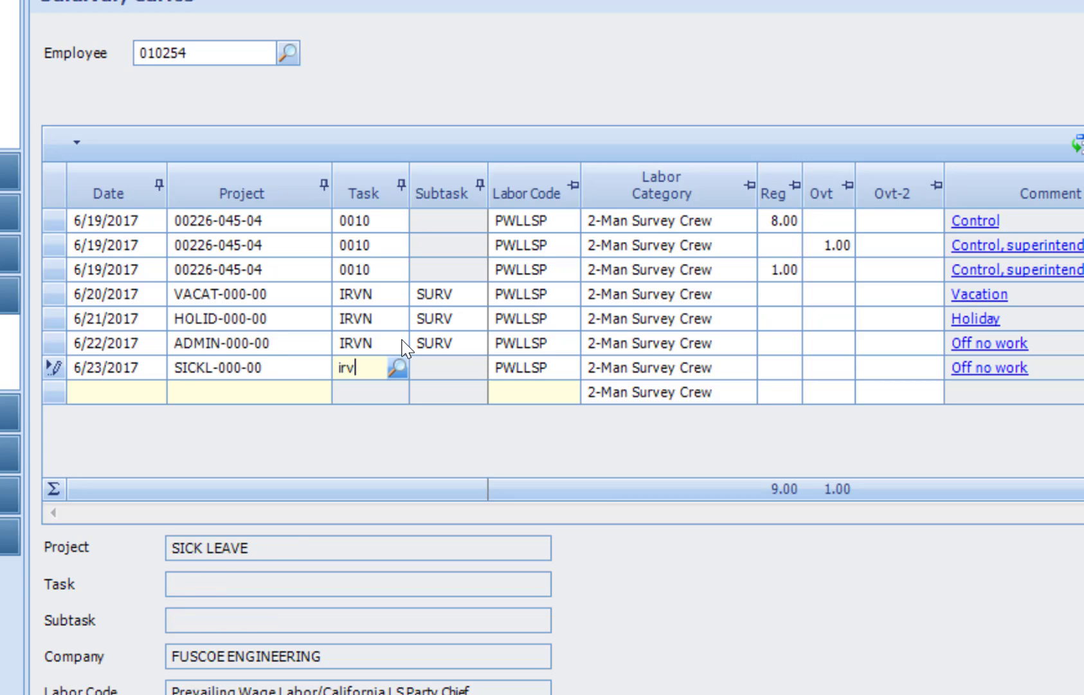
key("Tab")
type("su")
key("Tab")
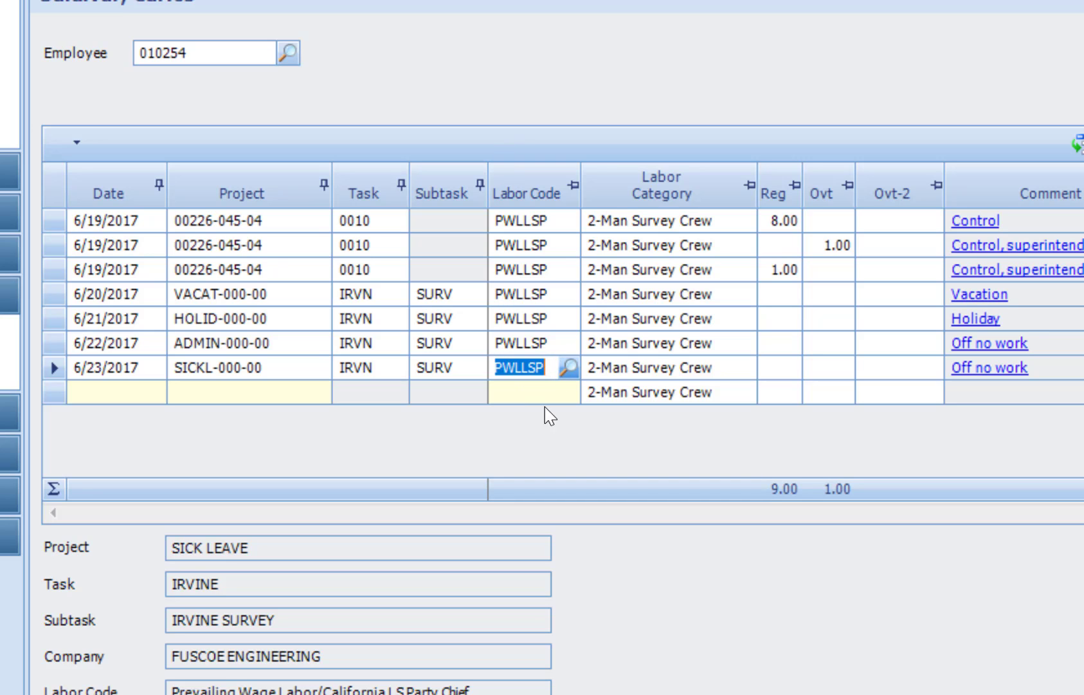
- Set the sick leave line's labor code to GENLSP, Non Prevailing Wage / California LS Party Chief, and enter 8 regular hours
left_click(569, 369)
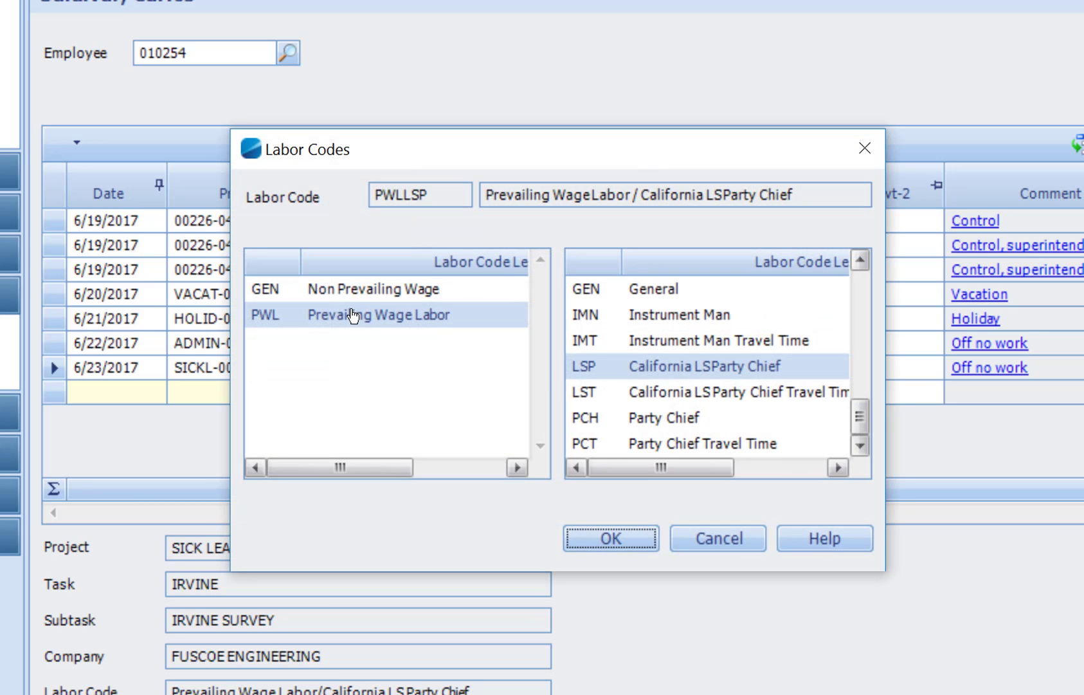
left_click(357, 292)
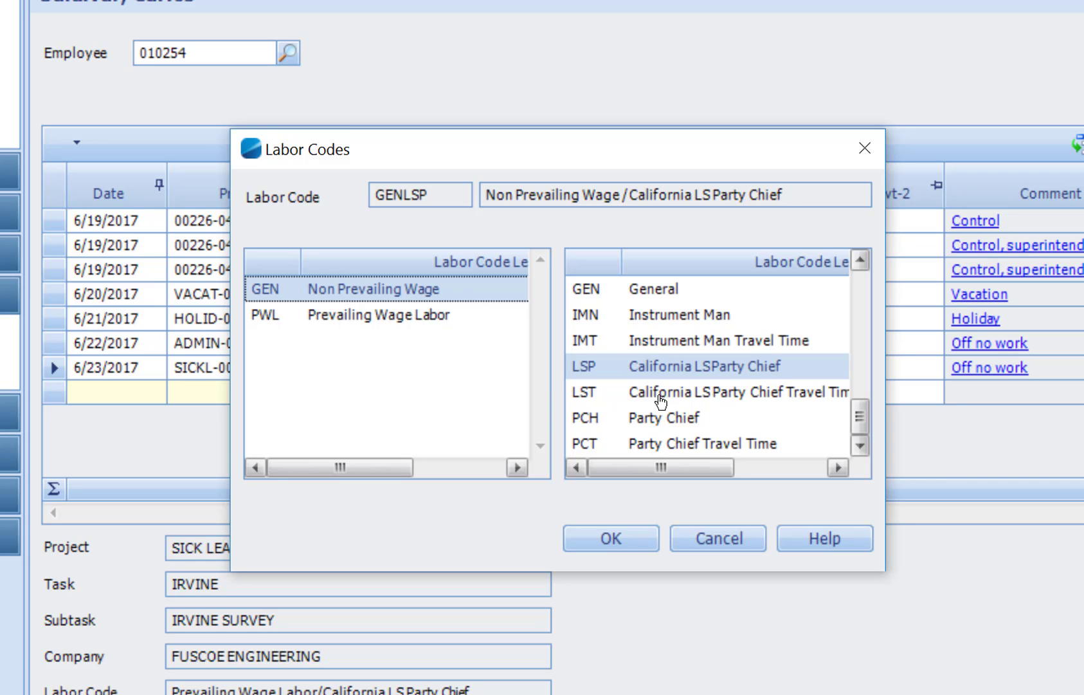
double_click(648, 365)
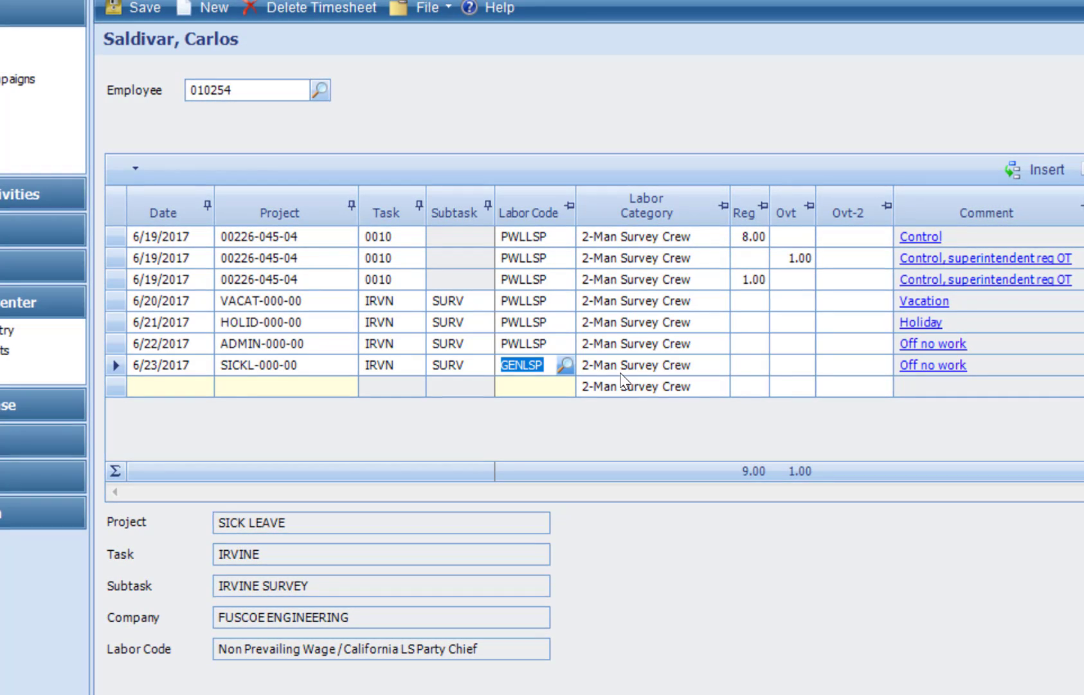
left_click(751, 367)
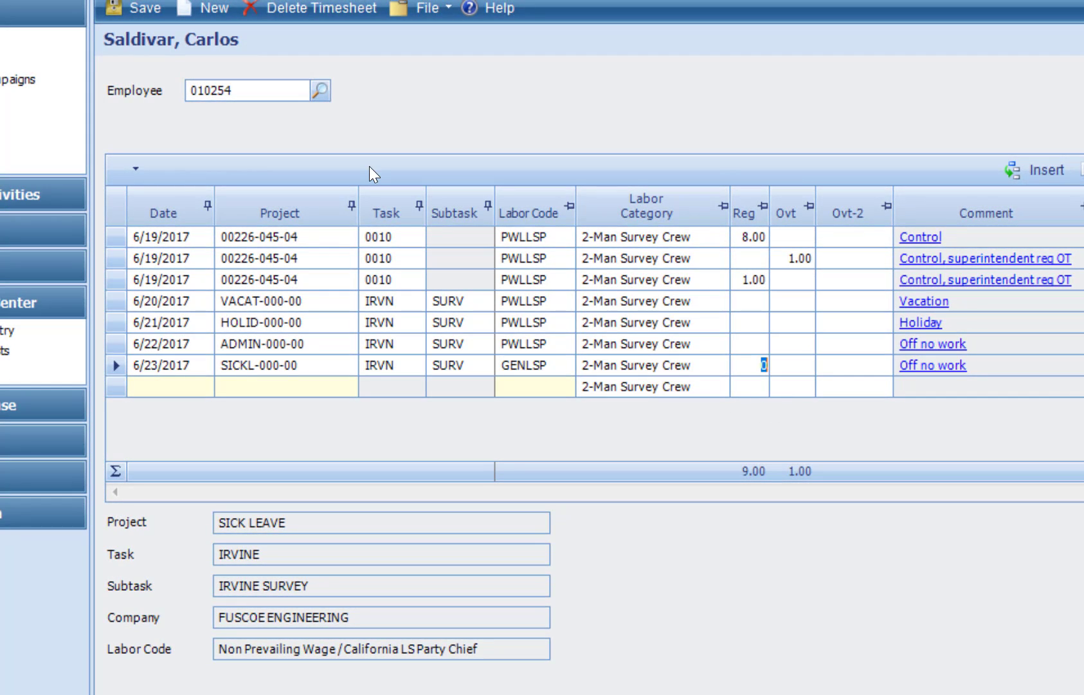
type("8")
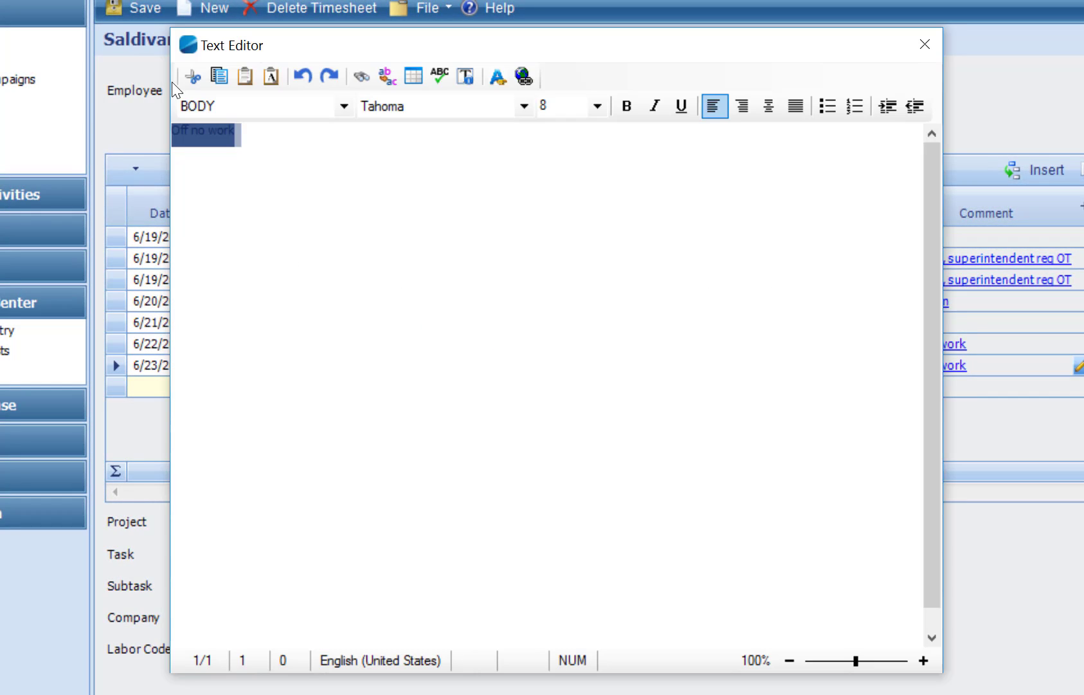
- Replace the 6/23/2017 sick leave line's comment with "Sick" and save the comment
type("Sick")
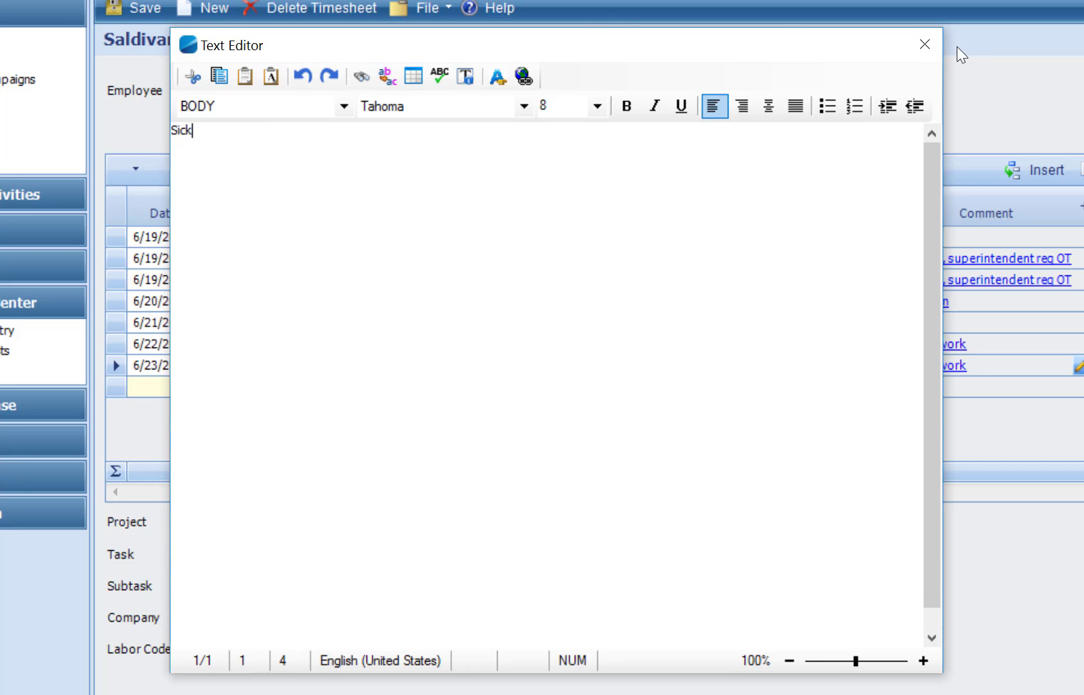
left_click(925, 44)
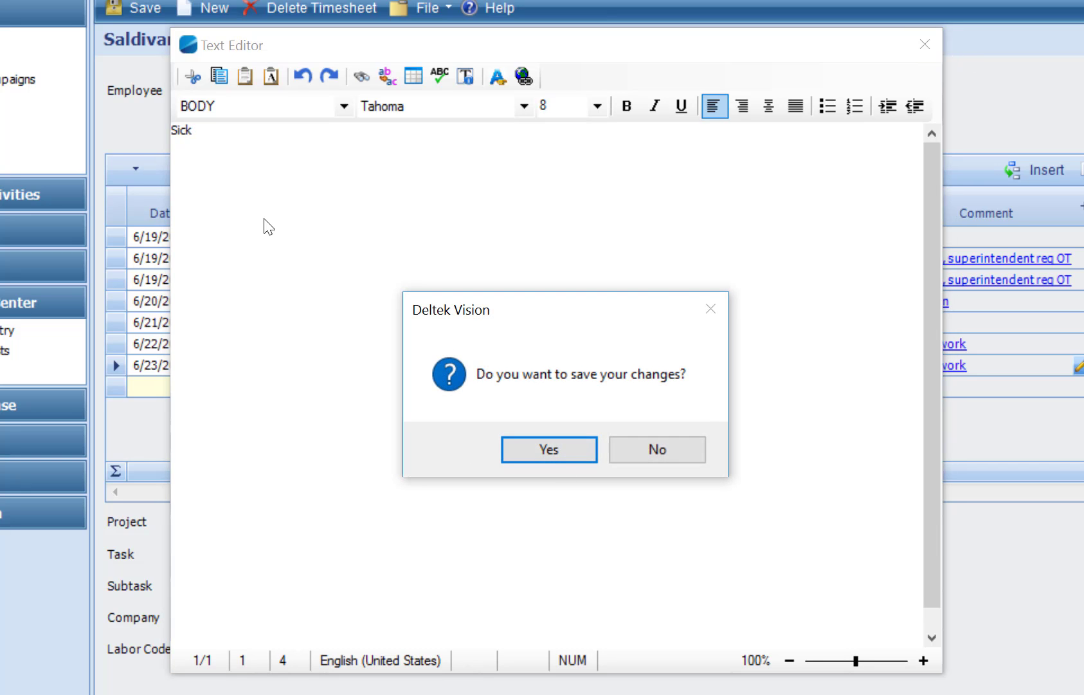
key("Return")
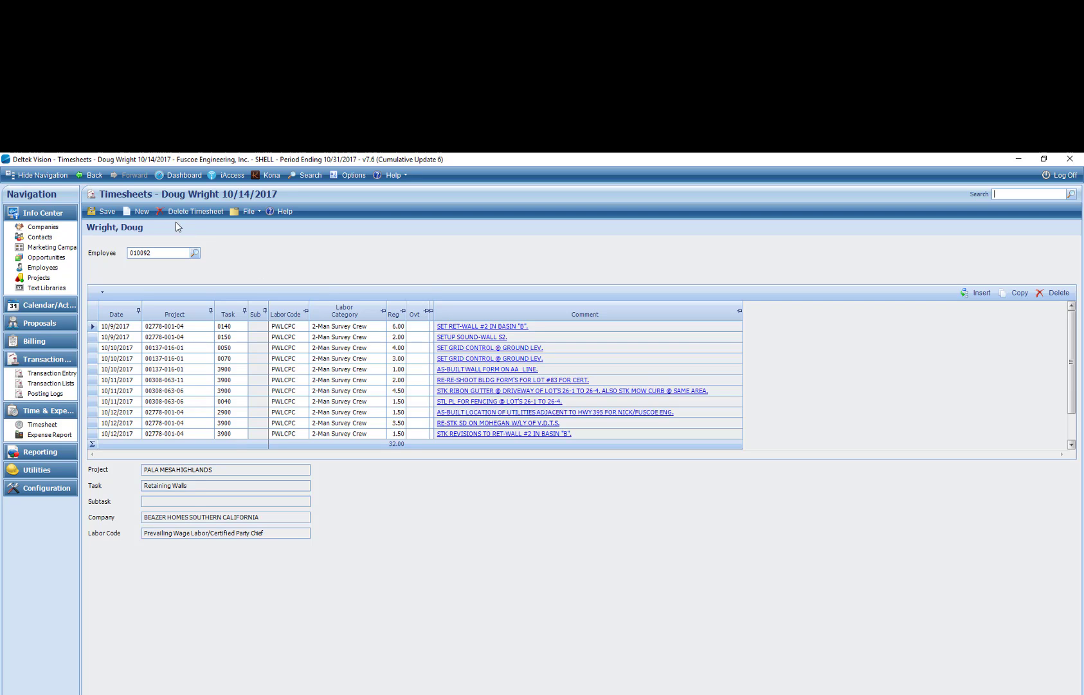
- Save the employee's 10/14/2017 timesheet and open Transaction Entry
left_click(96, 212)
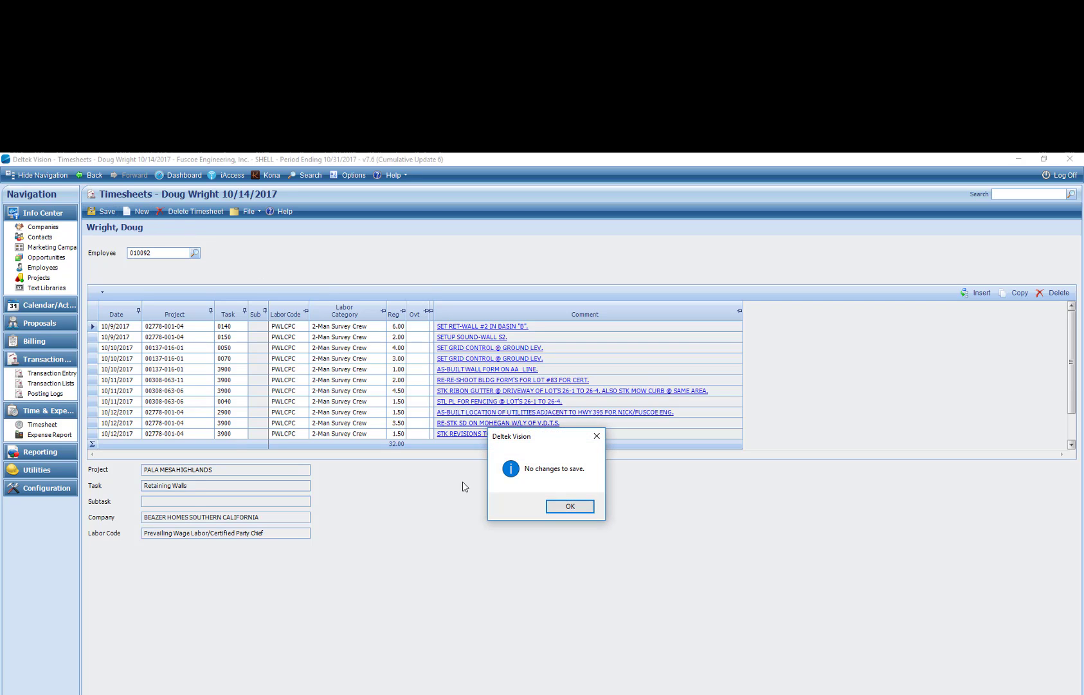
left_click(570, 506)
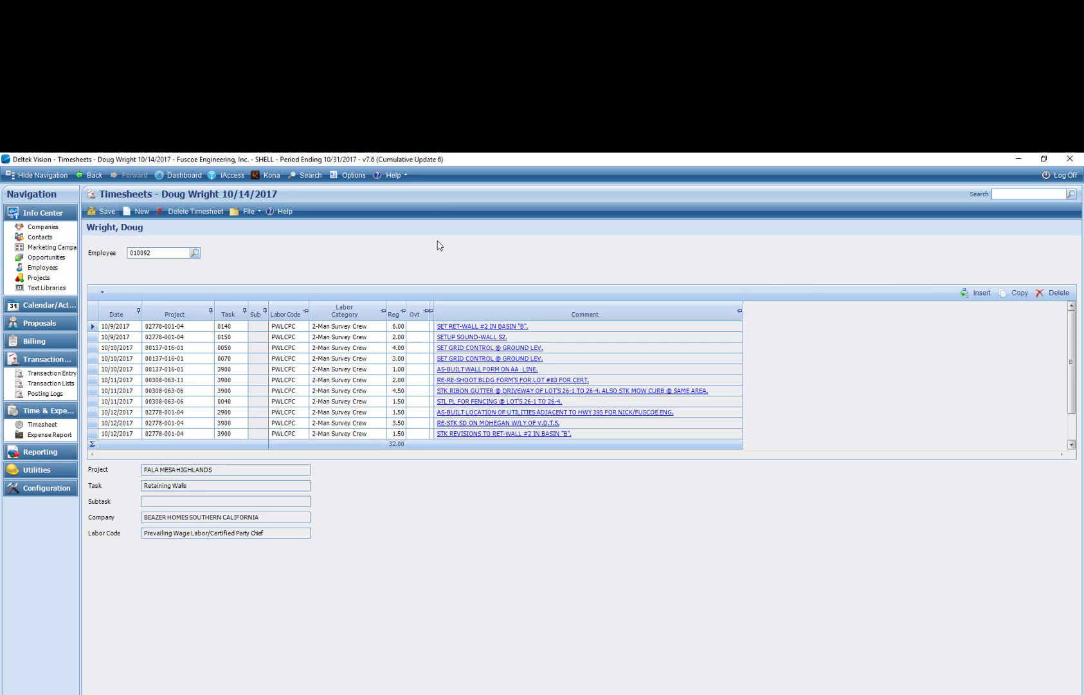
left_click(52, 372)
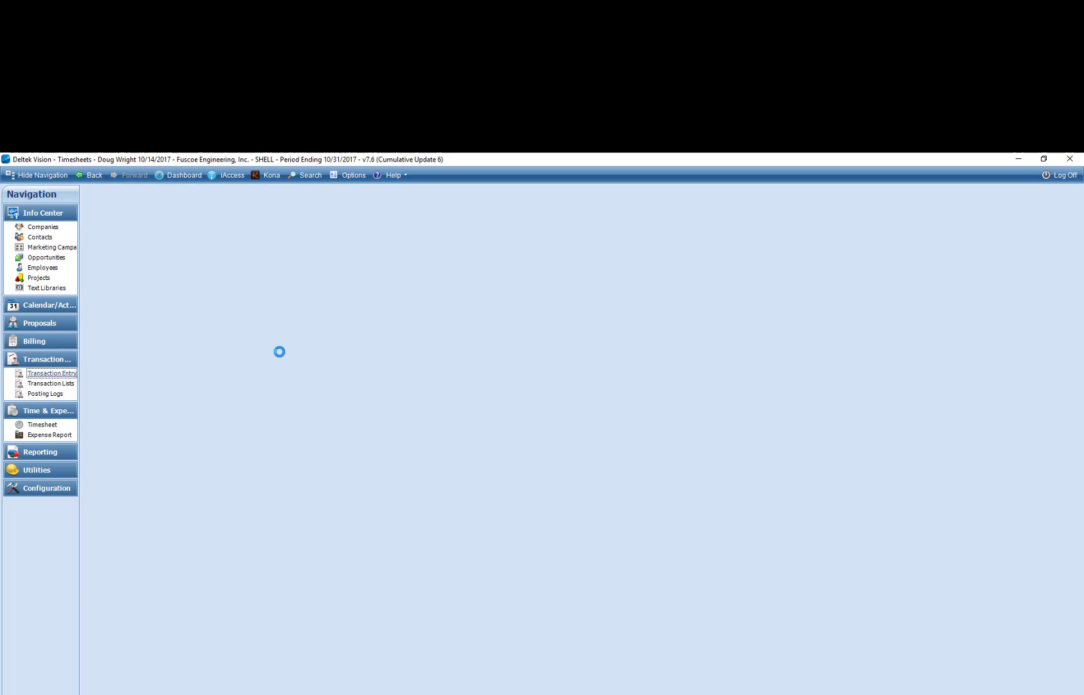